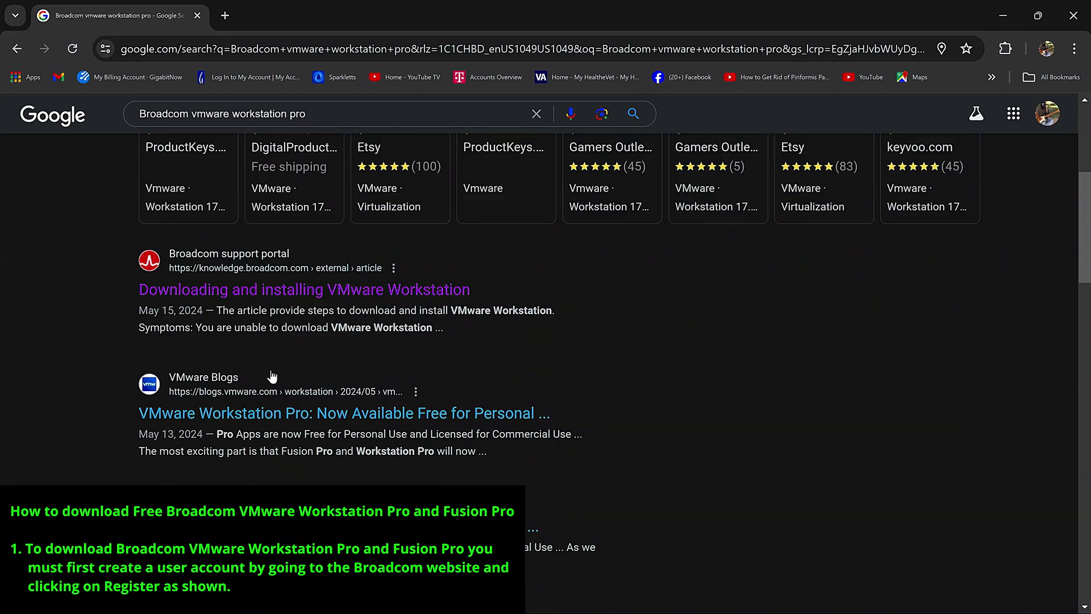
Step: Open Broadcom's download article, jump to 'Downloading VMware Workstation', and follow the Broadcom Support Portal link
{"action": "left_click", "coordinate": [236, 293]}
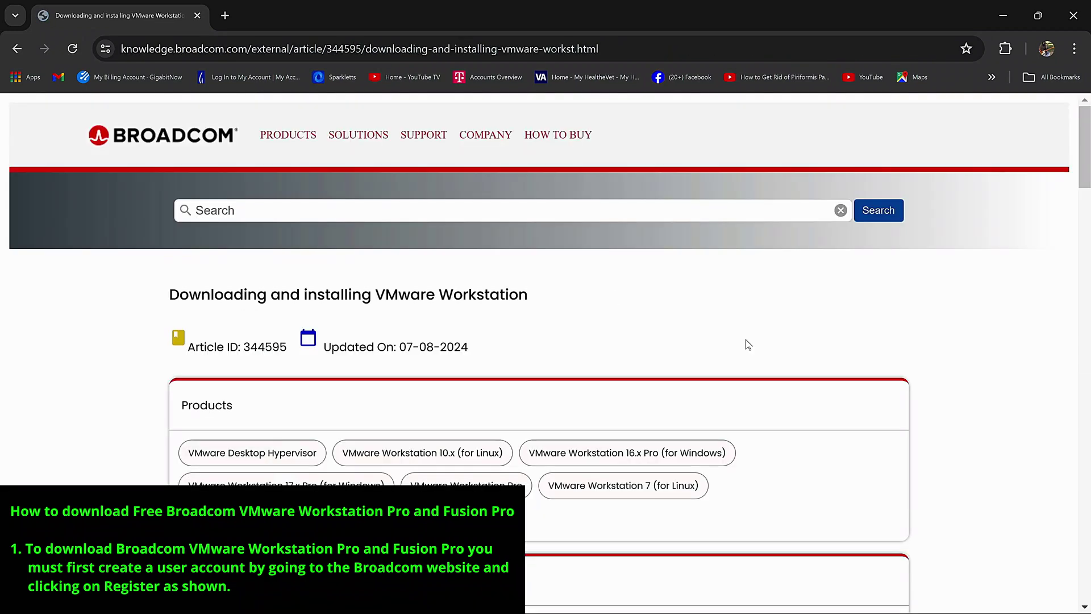
{"action": "scroll", "coordinate": [756, 361], "scroll_direction": "down", "scroll_amount": 3}
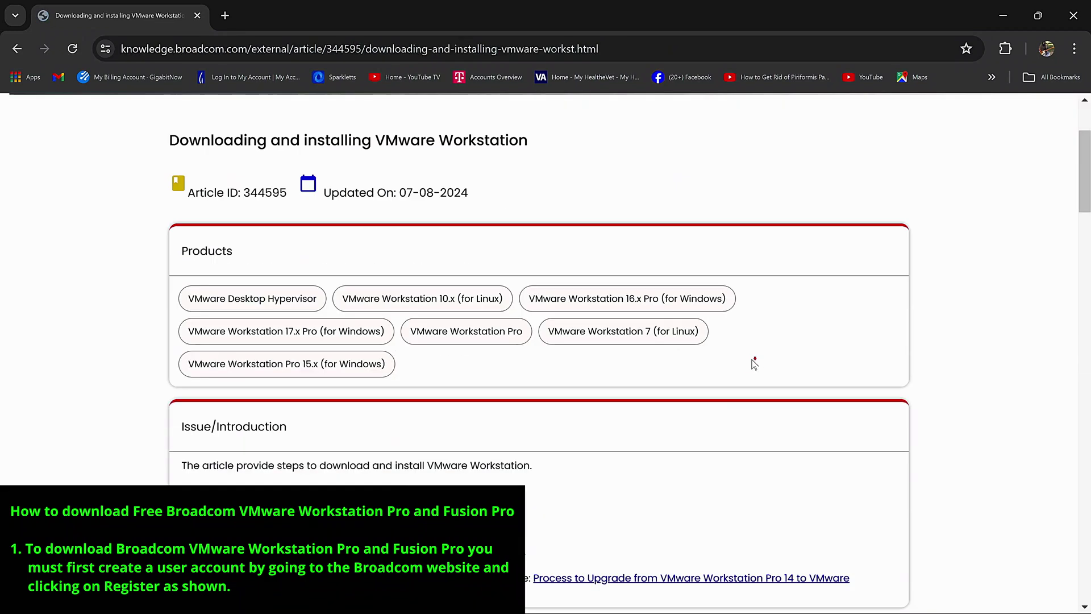
{"action": "scroll", "coordinate": [755, 364], "scroll_direction": "up", "scroll_amount": 3}
{"action": "scroll", "coordinate": [754, 364], "scroll_direction": "down", "scroll_amount": 4}
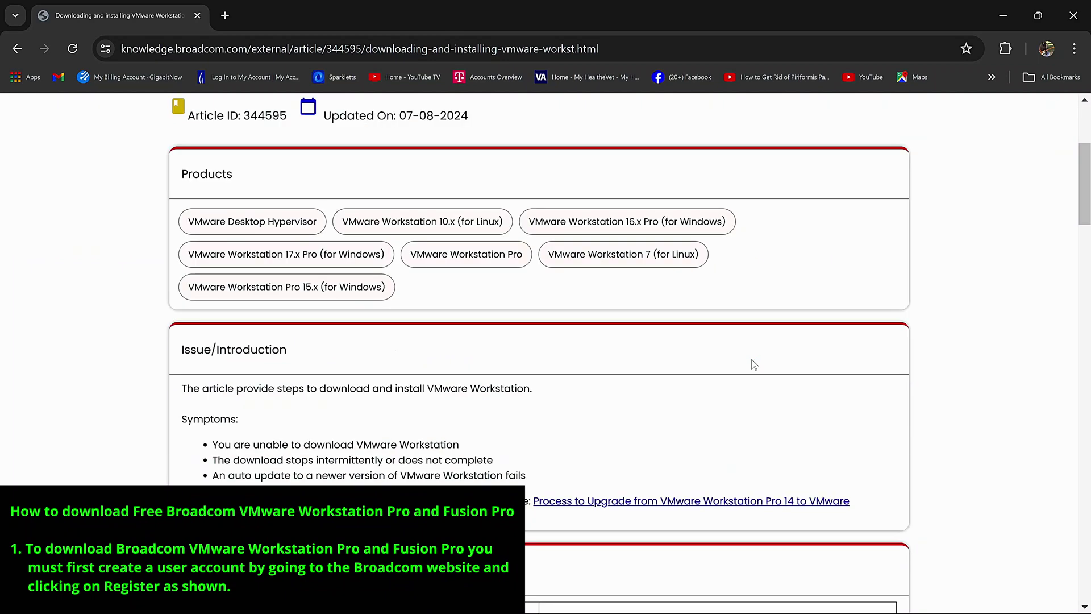
{"action": "scroll", "coordinate": [754, 364], "scroll_direction": "down", "scroll_amount": 10}
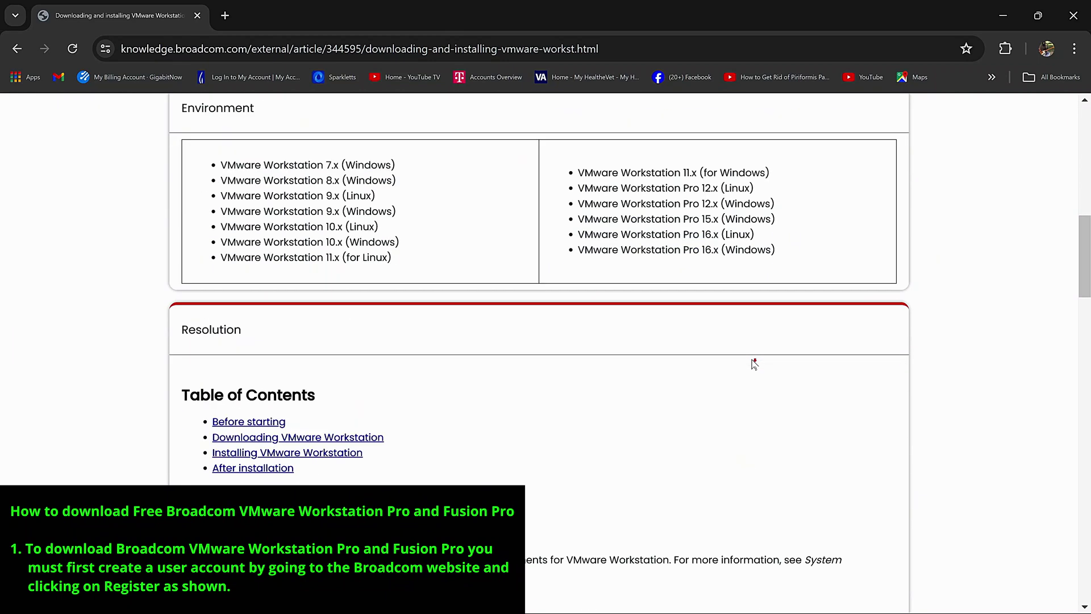
{"action": "left_click", "coordinate": [345, 438]}
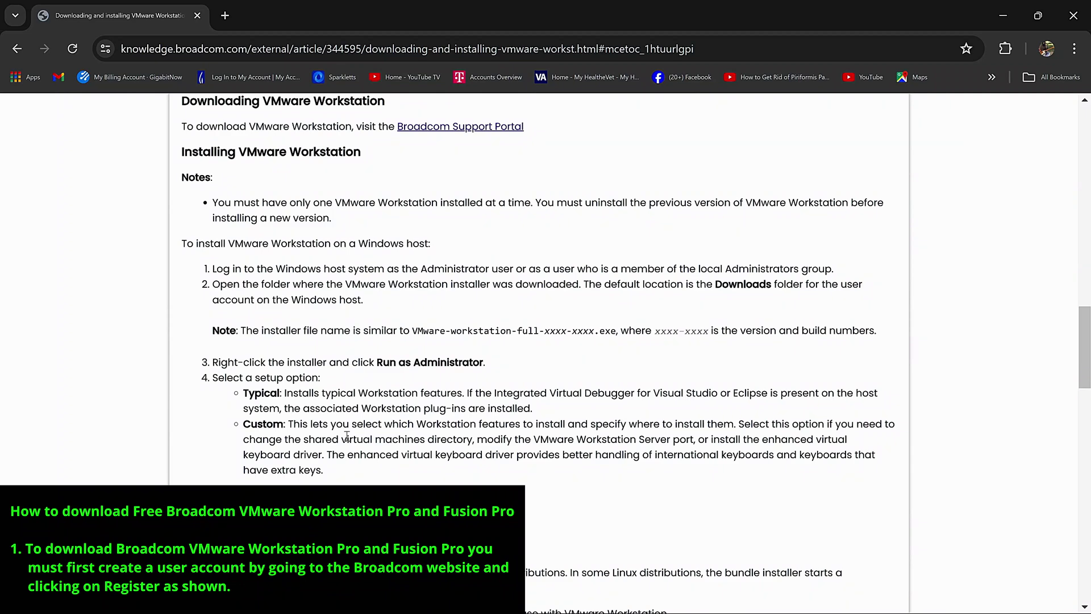
{"action": "left_click", "coordinate": [457, 128]}
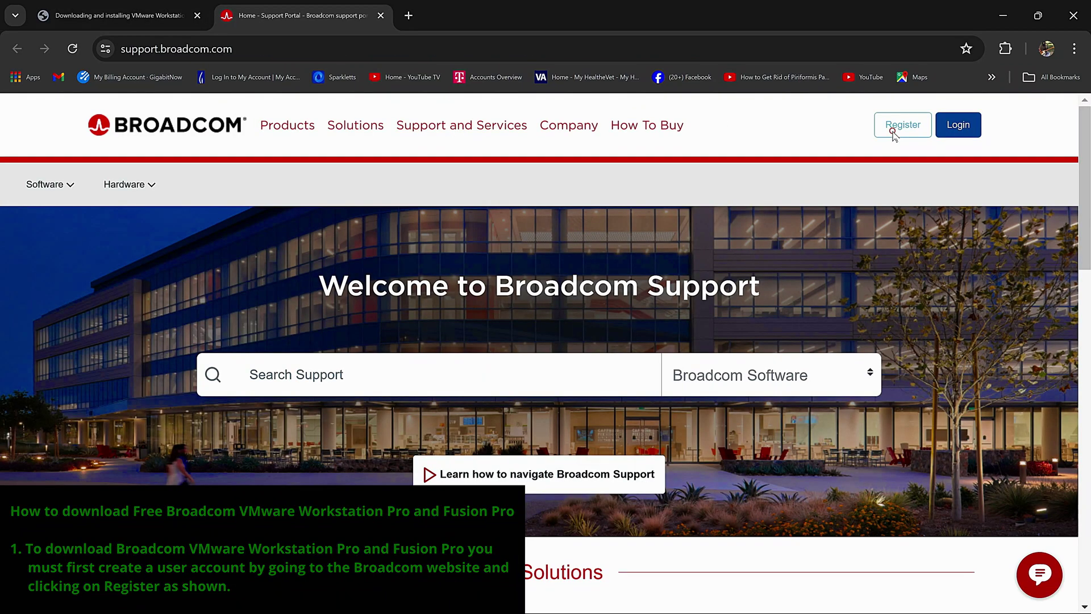
Step: Start a new Broadcom account registration using the saved email address
{"action": "left_click", "coordinate": [891, 128]}
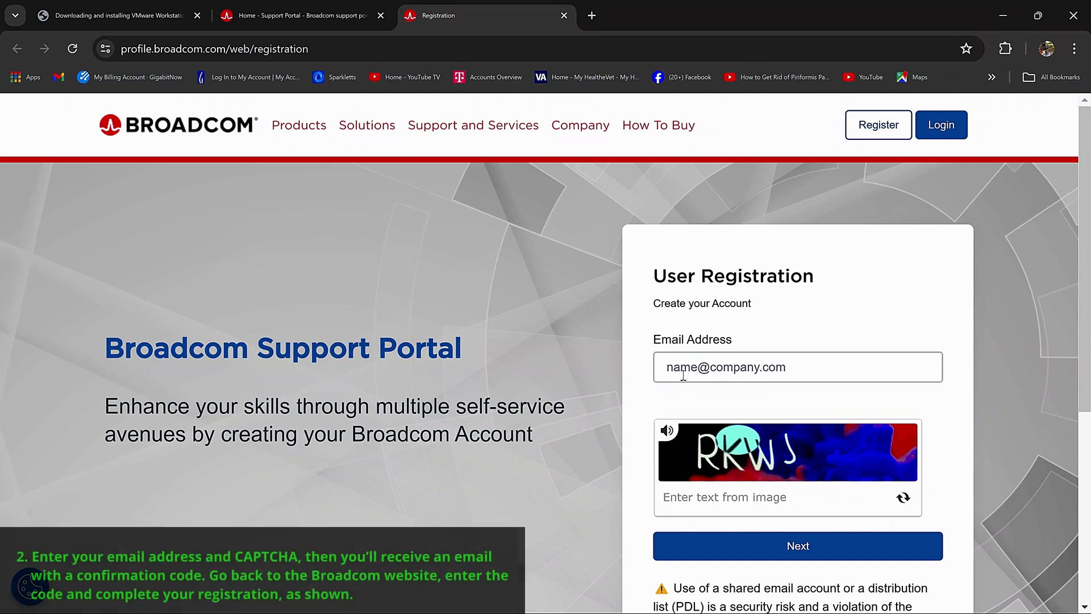
{"action": "left_click", "coordinate": [683, 375]}
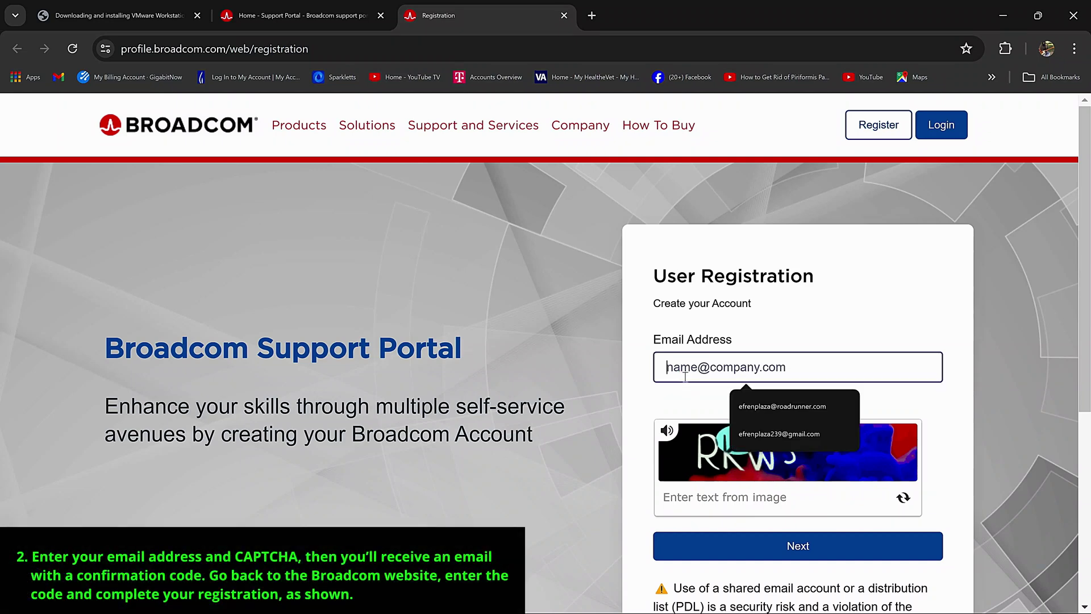
{"action": "left_click", "coordinate": [748, 434]}
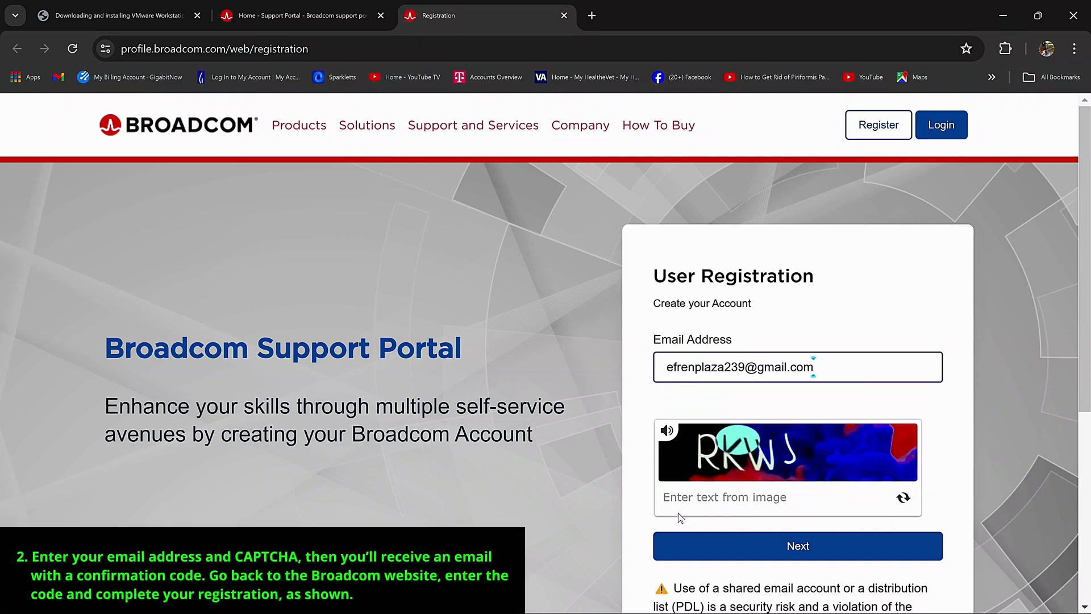
{"action": "scroll", "coordinate": [801, 531], "scroll_direction": "down", "scroll_amount": 3}
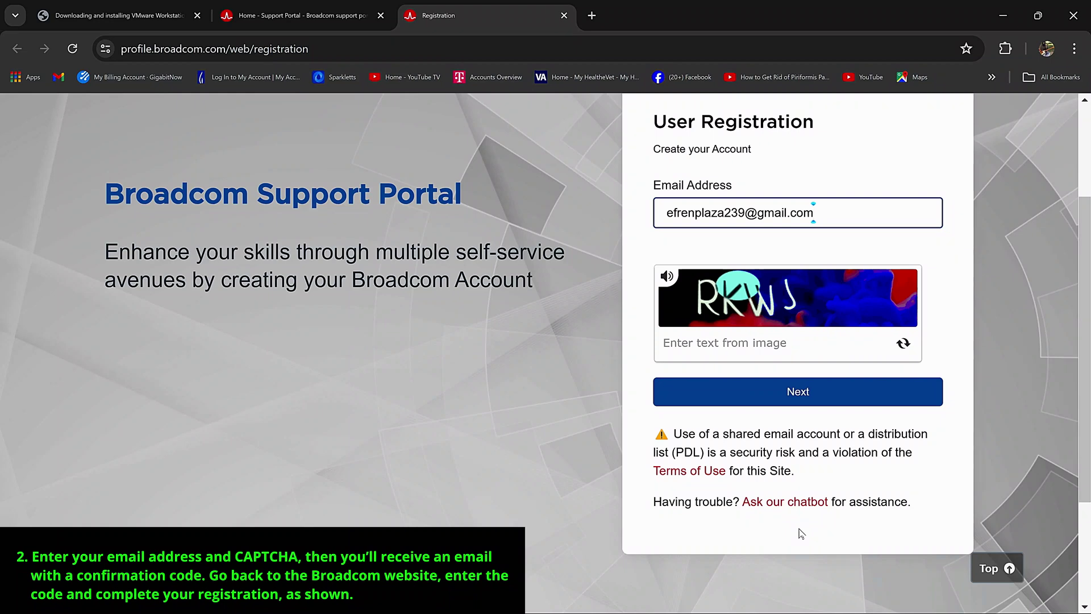
{"action": "left_click", "coordinate": [801, 397]}
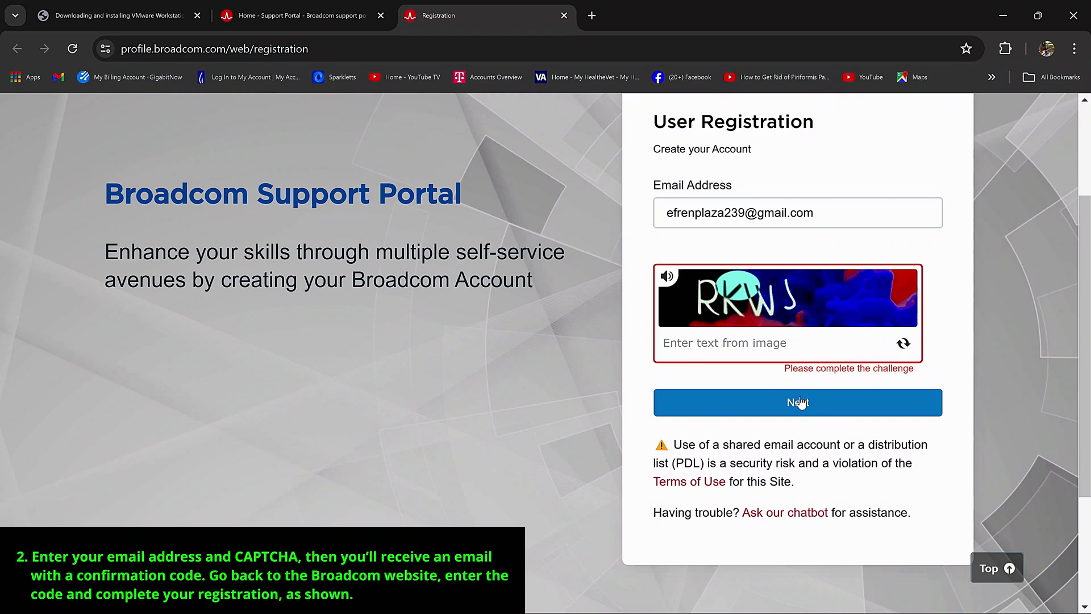
Step: Submit the registration with CAPTCHA 'RKWJ' and open a fresh browser tab
{"action": "left_click", "coordinate": [707, 344]}
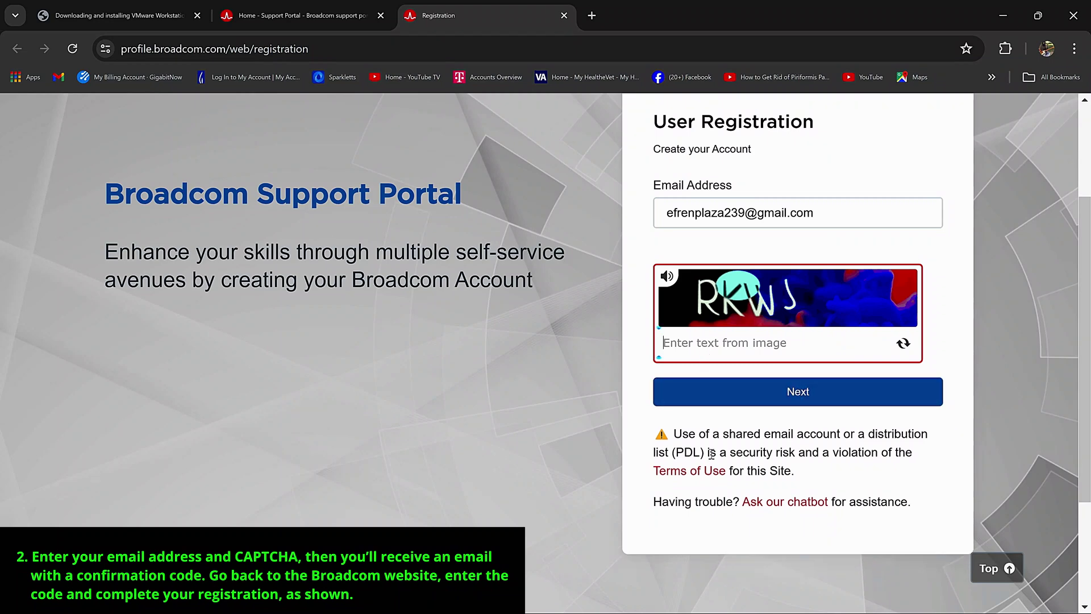
{"action": "type", "text": "RK"}
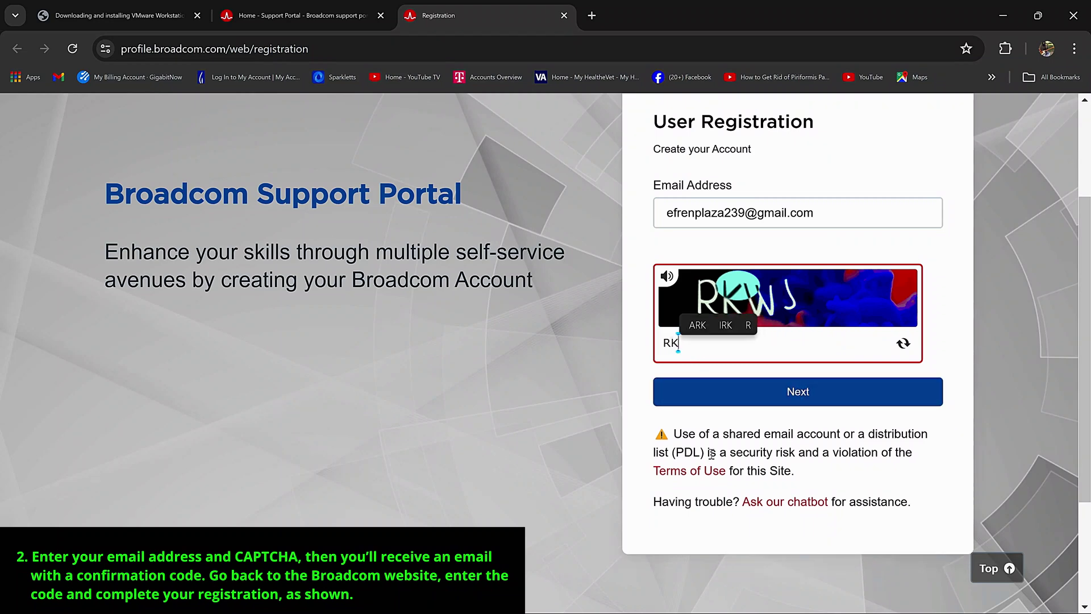
{"action": "type", "text": "W"}
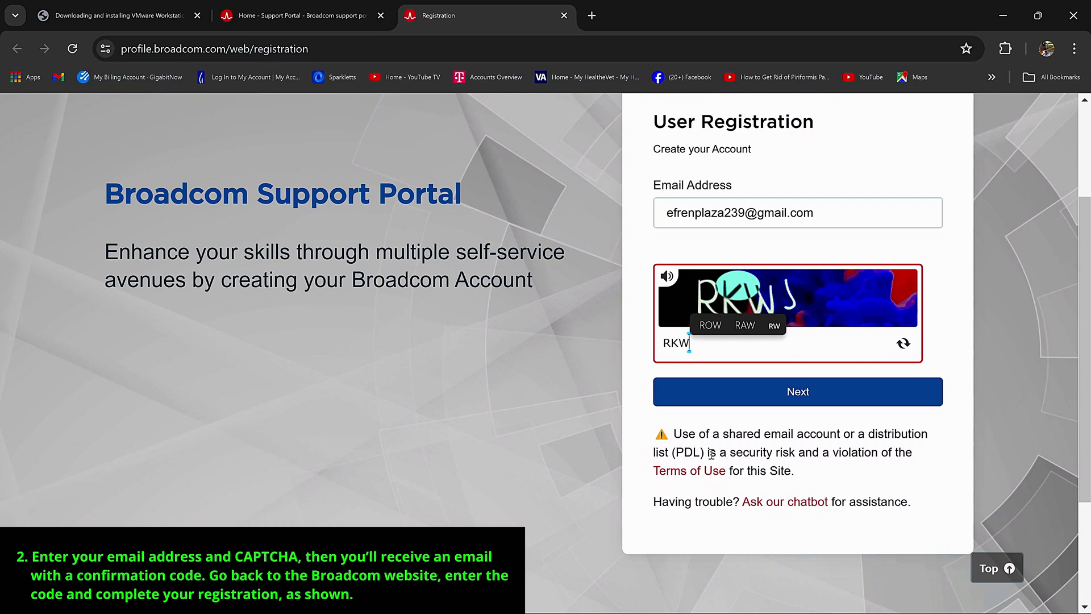
{"action": "type", "text": "J"}
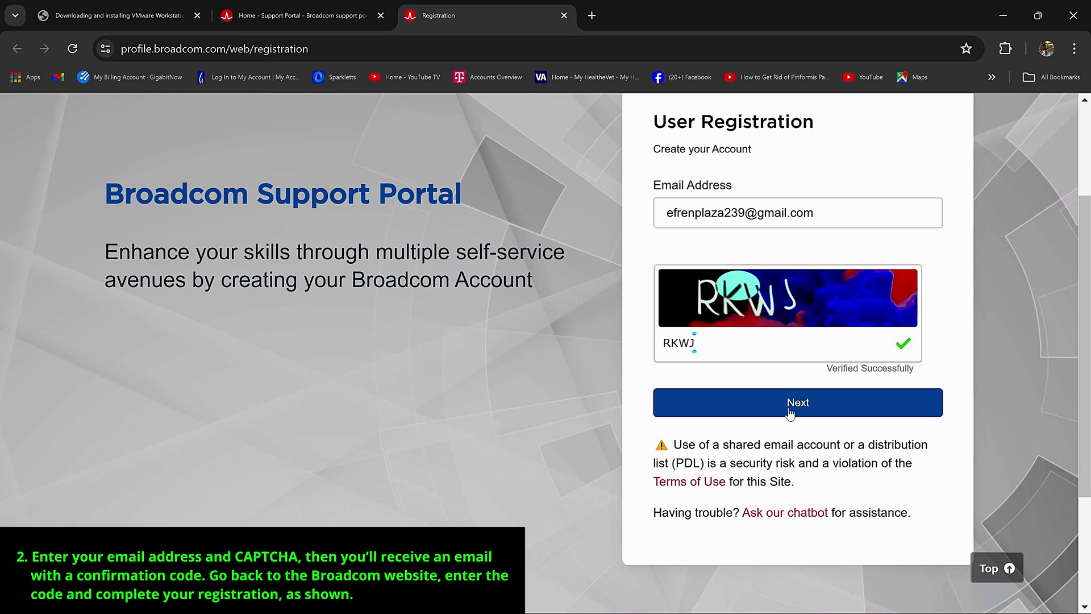
{"action": "left_click", "coordinate": [790, 410]}
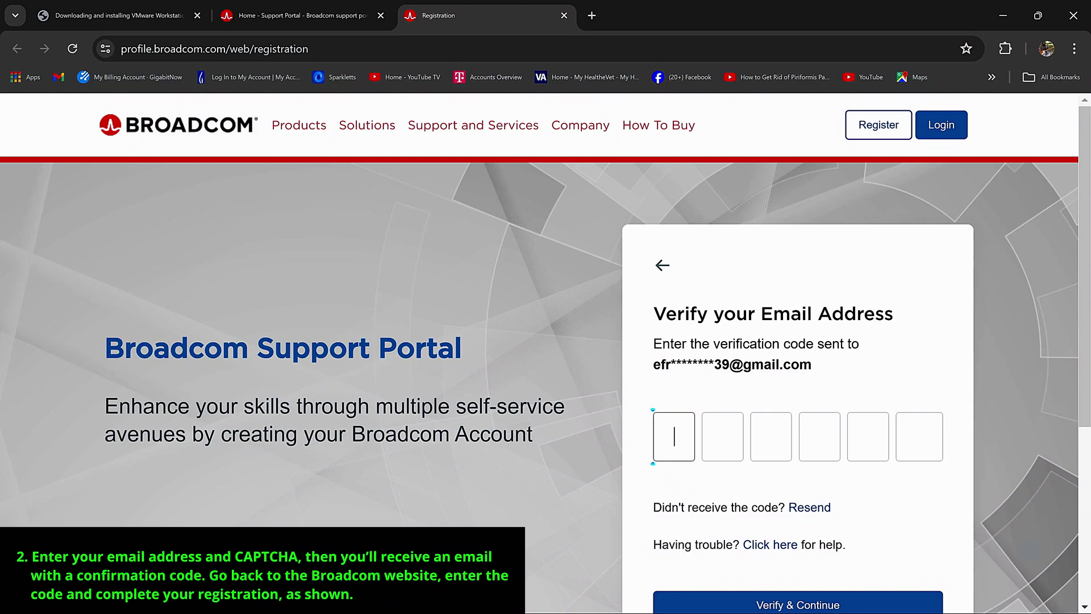
{"action": "mouse_move", "coordinate": [168, 601]}
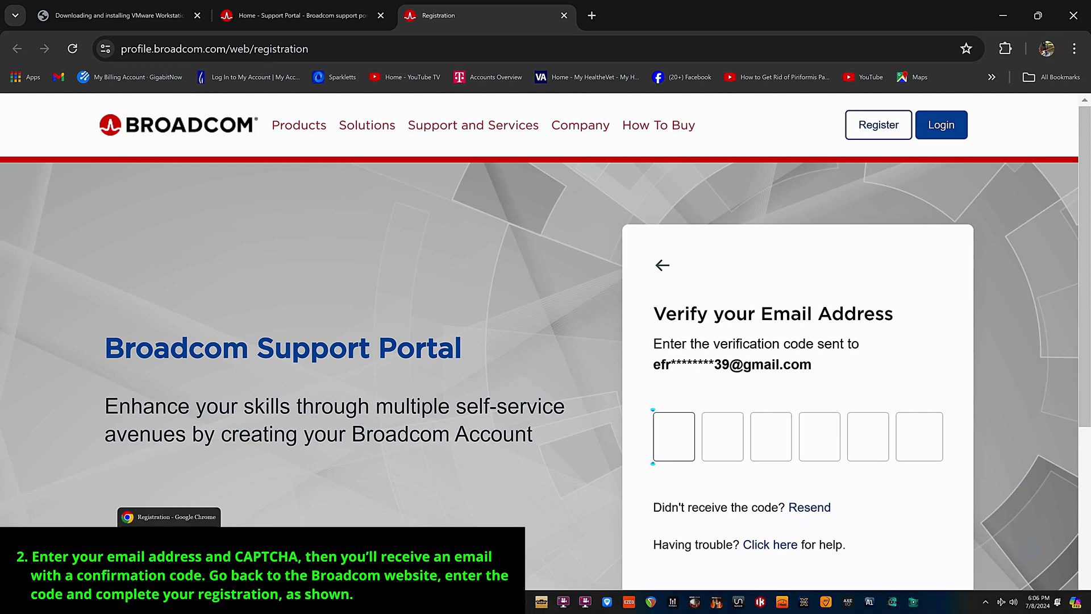
{"action": "left_click", "coordinate": [591, 15]}
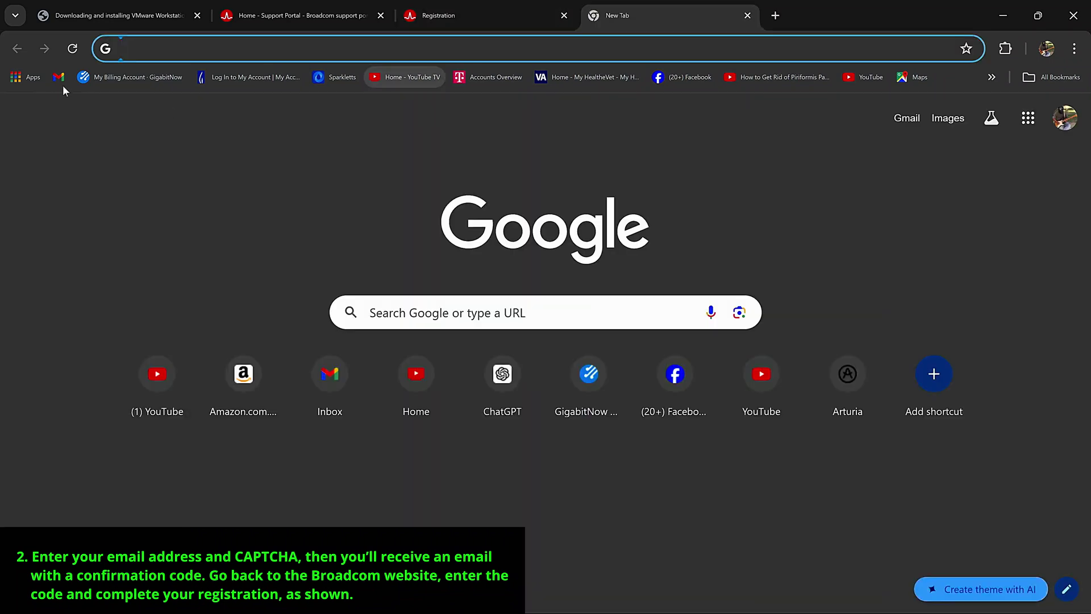
Step: Copy the verification code from Broadcom's Registration Notice email in Gmail
{"action": "left_click", "coordinate": [58, 80]}
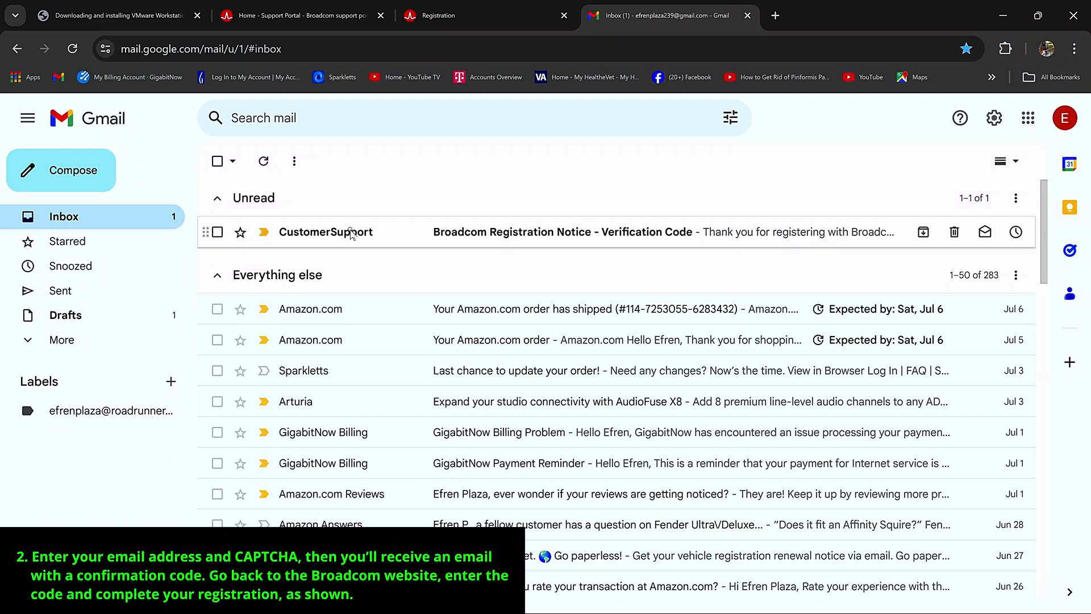
{"action": "left_click", "coordinate": [327, 231]}
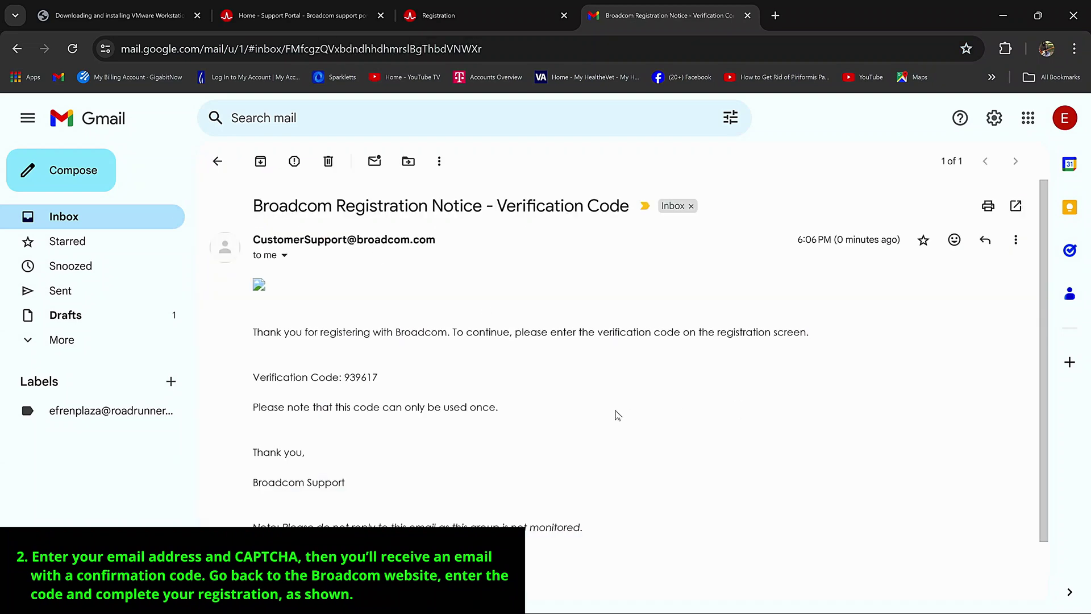
{"action": "left_click_drag", "start_coordinate": [342, 378], "coordinate": [379, 382]}
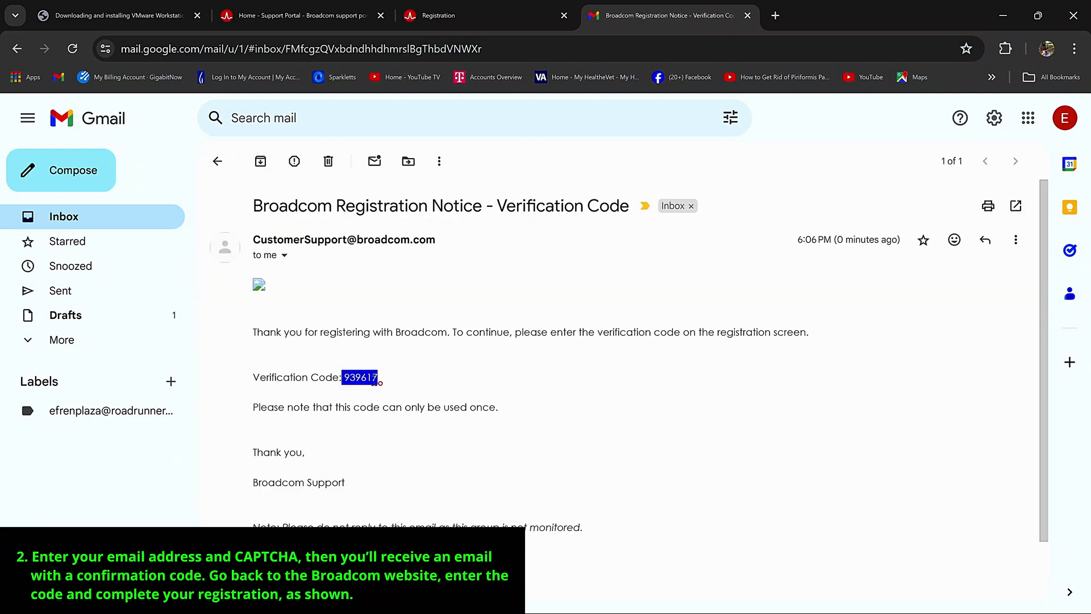
{"action": "right_click", "coordinate": [375, 382]}
{"action": "left_click", "coordinate": [392, 398]}
{"action": "left_click", "coordinate": [423, 23]}
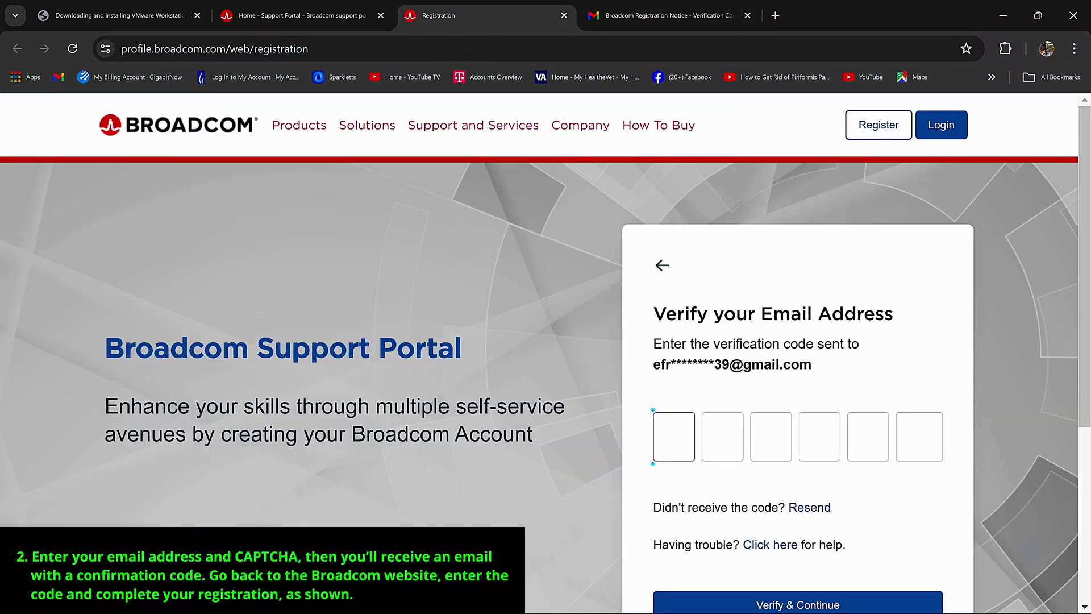
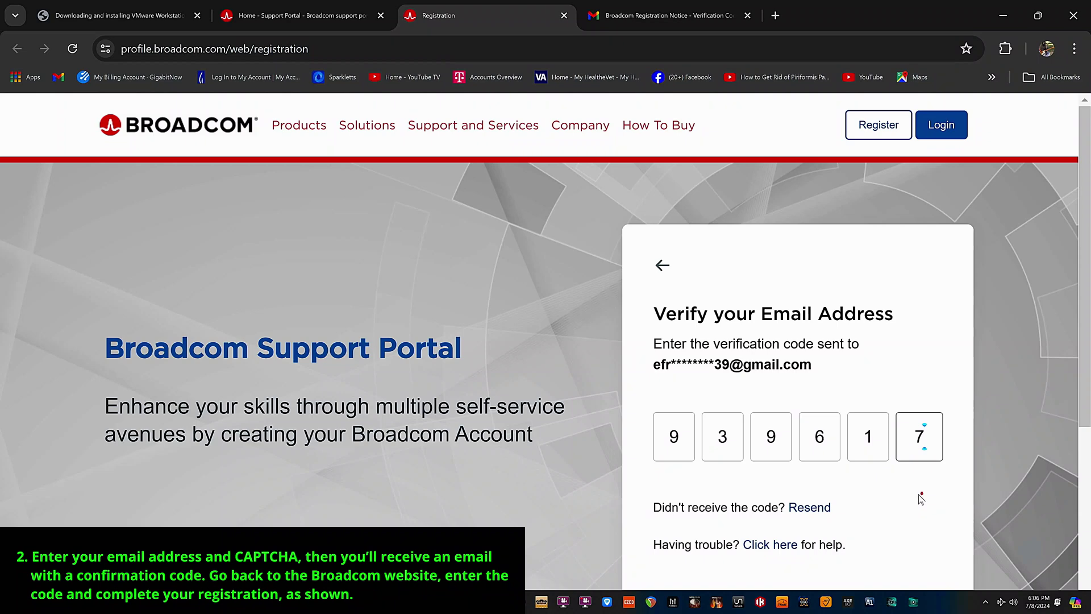
Step: Enter the emailed six-digit verification code and confirm it with Verify & Continue
{"action": "scroll", "coordinate": [921, 498], "scroll_direction": "down", "scroll_amount": 4}
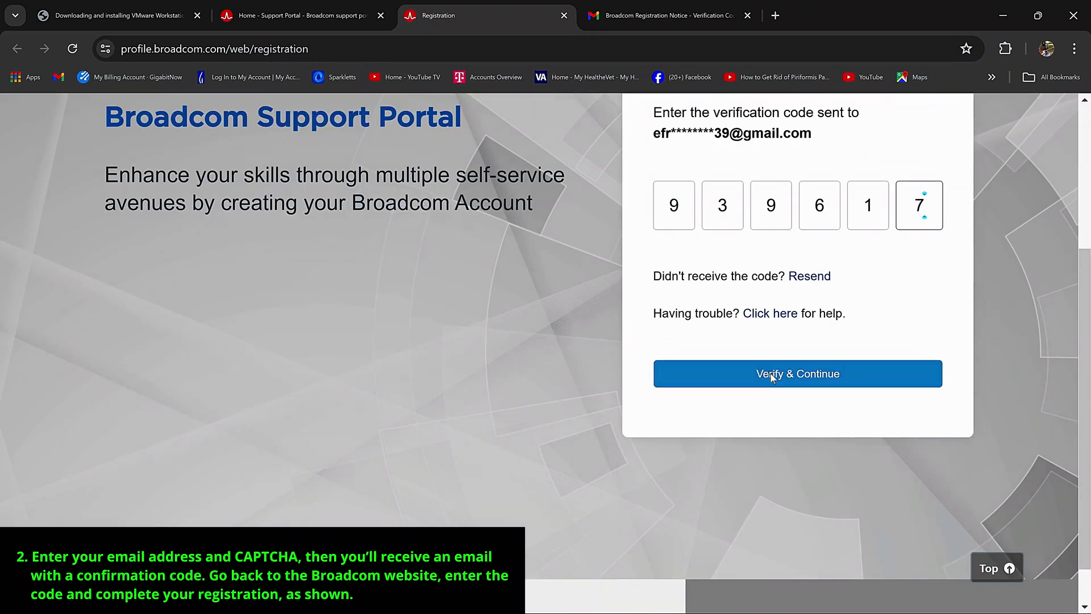
{"action": "left_click", "coordinate": [773, 375]}
{"action": "left_click", "coordinate": [723, 351]}
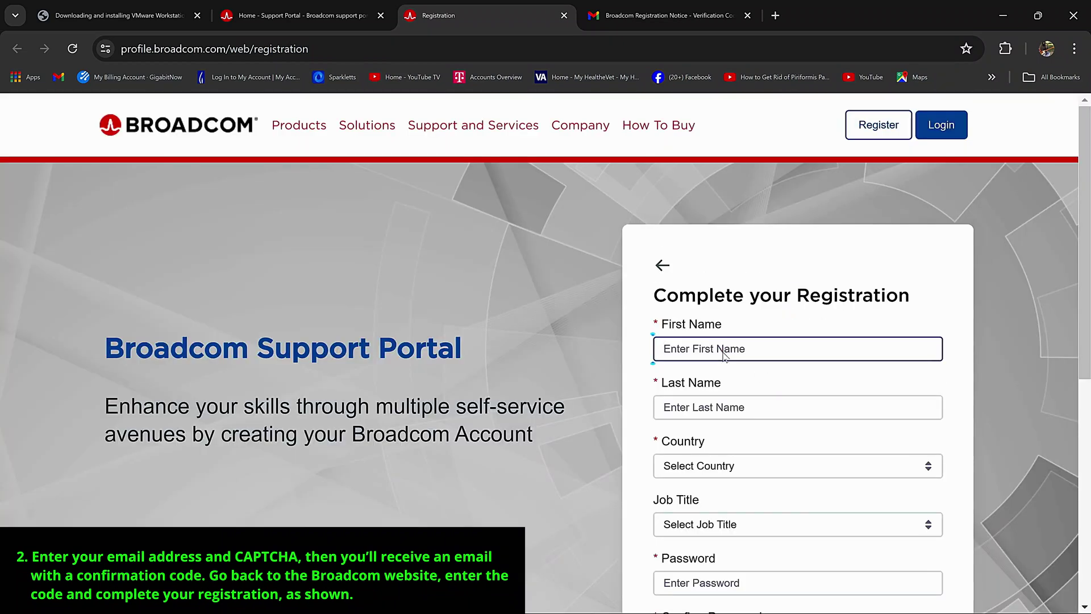
Step: Fill in first and last name, set Country to United States and Job Title to Administrator
{"action": "key", "text": "Tab"}
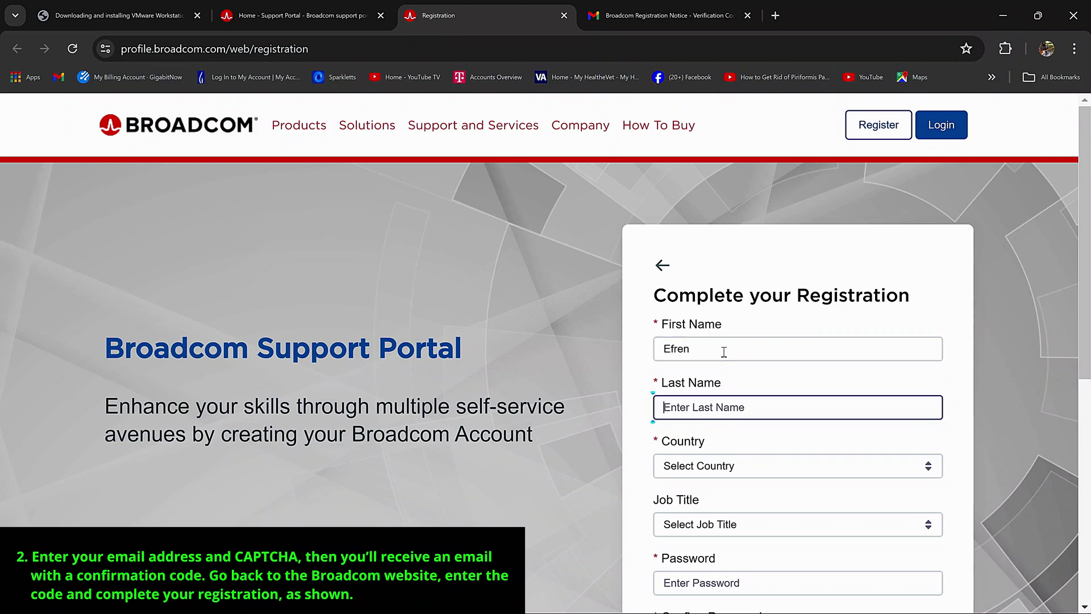
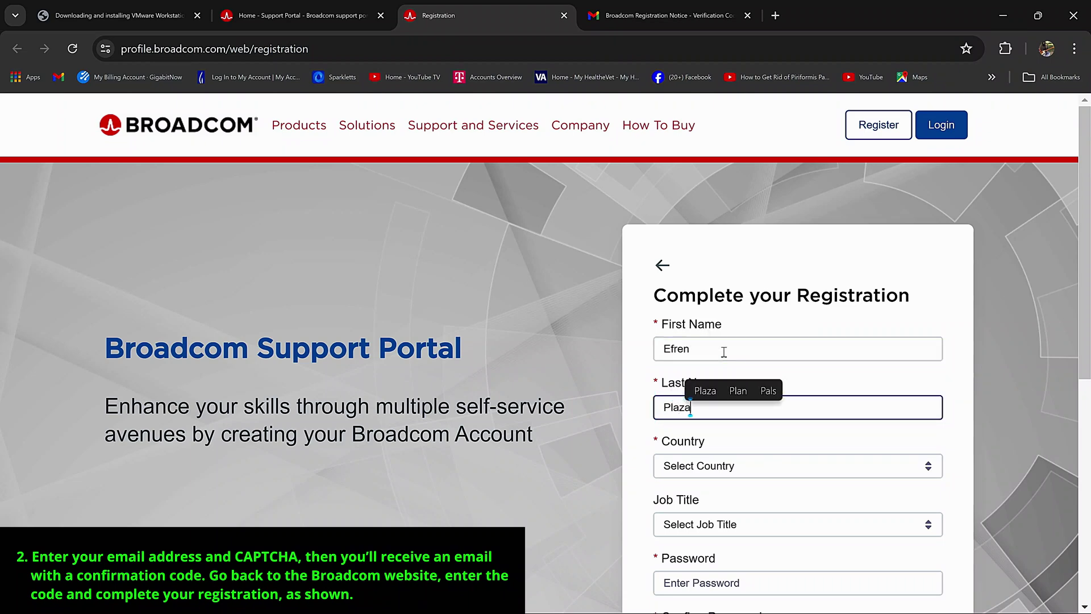
{"action": "key", "text": "Tab"}
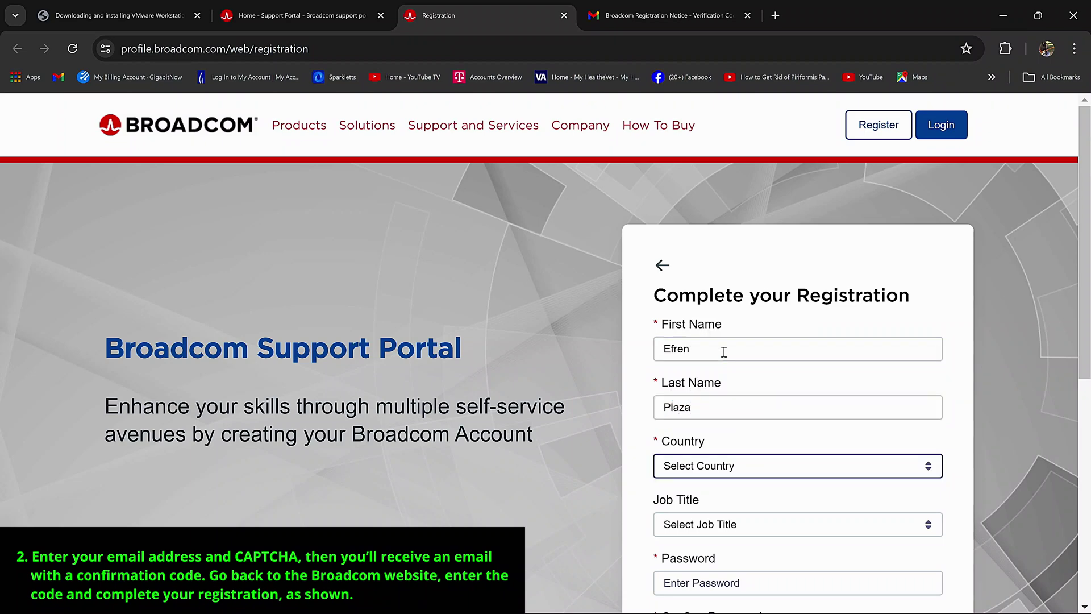
{"action": "key", "text": "u"}
{"action": "key", "text": "n"}
{"action": "left_click", "coordinate": [906, 463]}
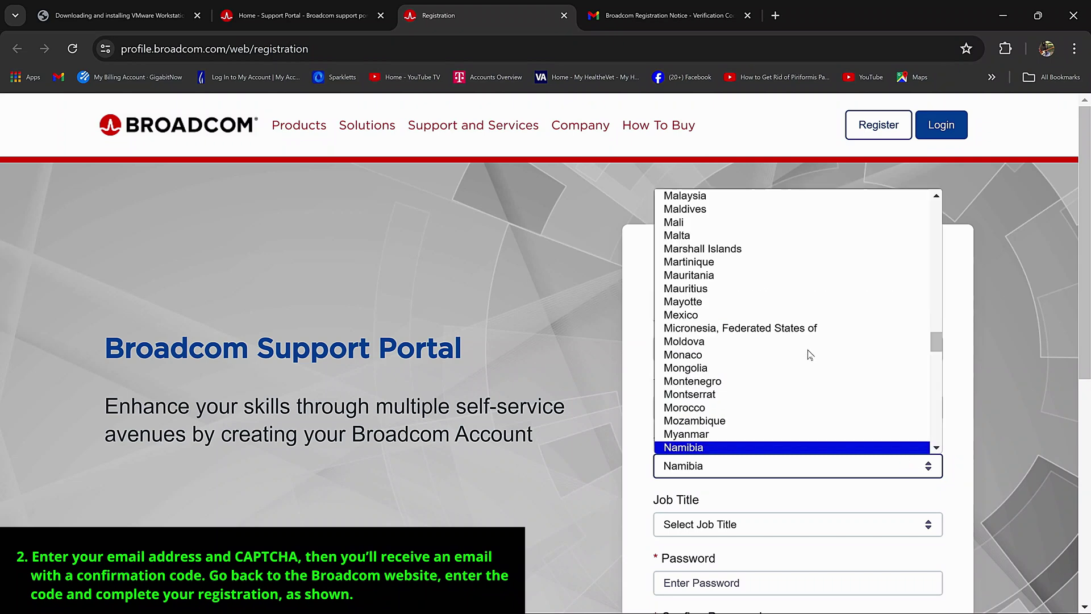
{"action": "scroll", "coordinate": [809, 353], "scroll_direction": "down", "scroll_amount": 15}
{"action": "scroll", "coordinate": [810, 353], "scroll_direction": "down", "scroll_amount": 7}
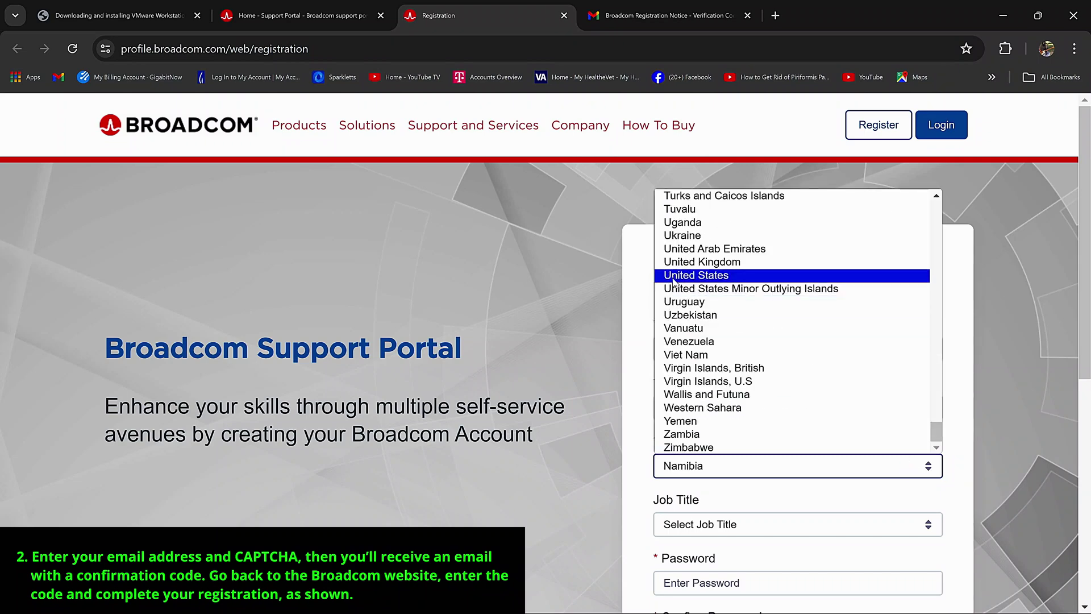
{"action": "key", "text": "Return"}
{"action": "left_click", "coordinate": [730, 532]}
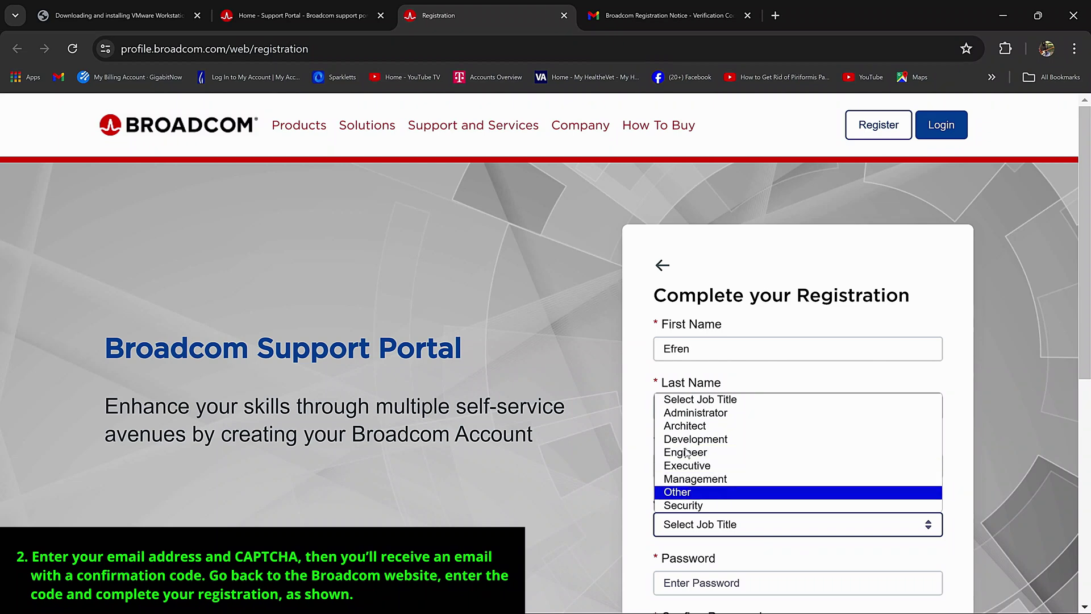
{"action": "left_click", "coordinate": [691, 413]}
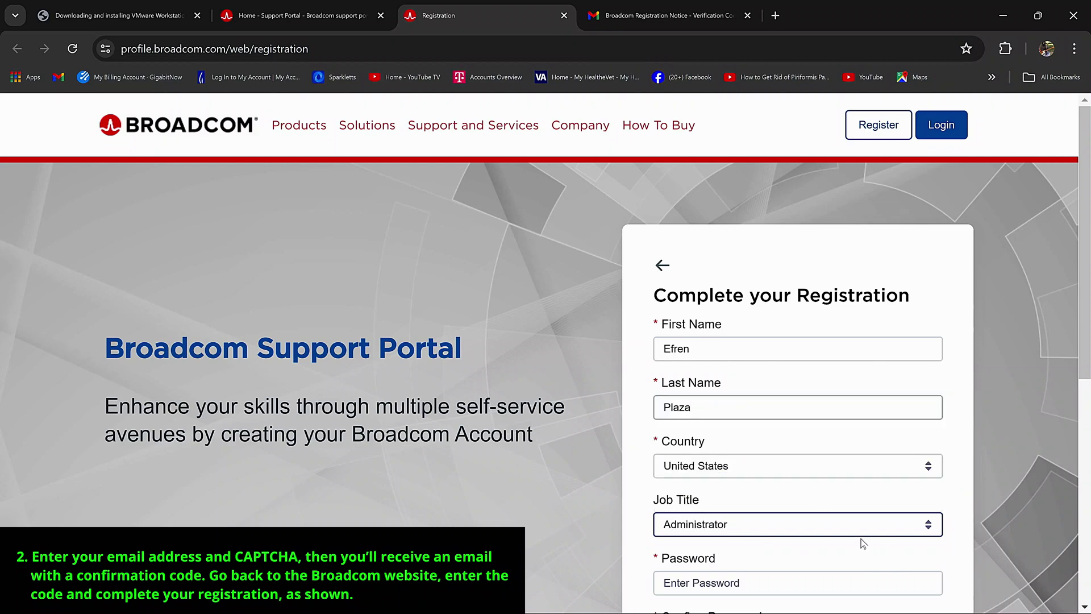
Step: Enter the account password and start typing its confirmation
{"action": "scroll", "coordinate": [721, 341], "scroll_direction": "down", "scroll_amount": 4}
{"action": "left_click", "coordinate": [714, 349]}
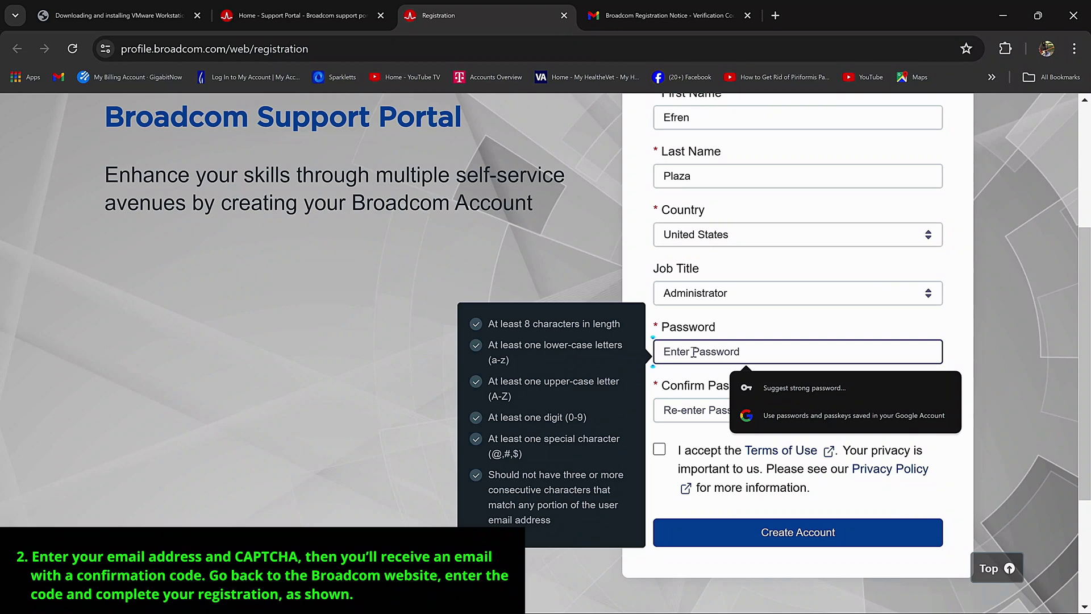
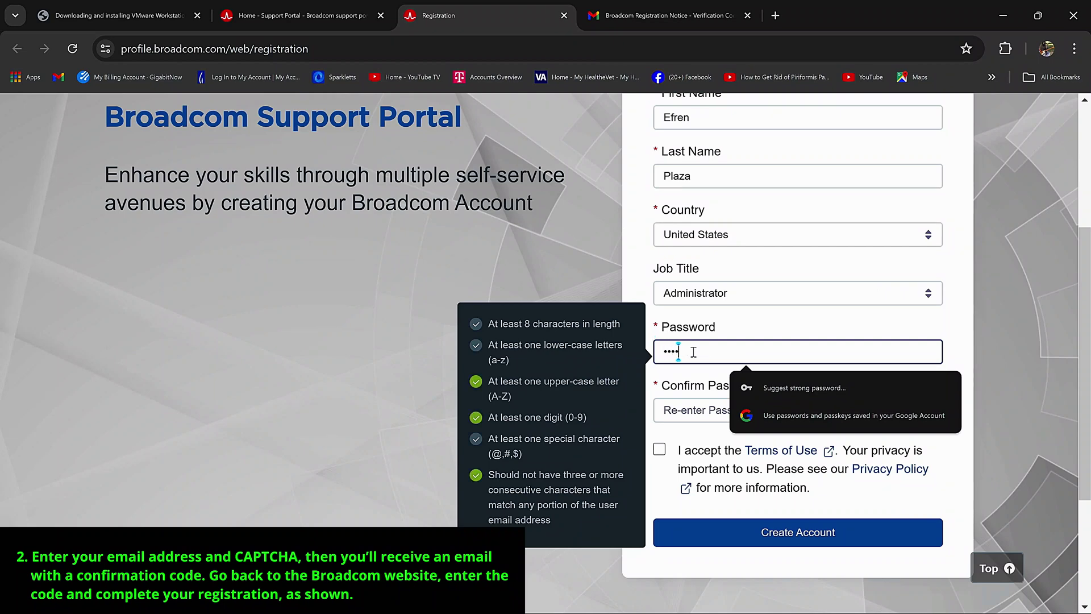
{"action": "key", "text": "Tab"}
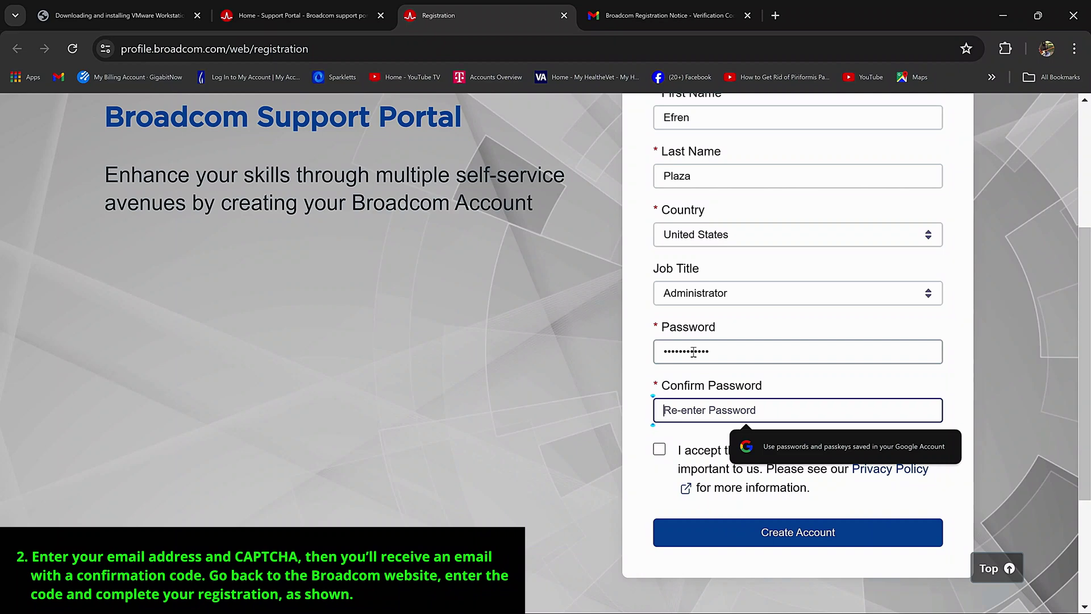
{"action": "type", "text": "•••••••••••"}
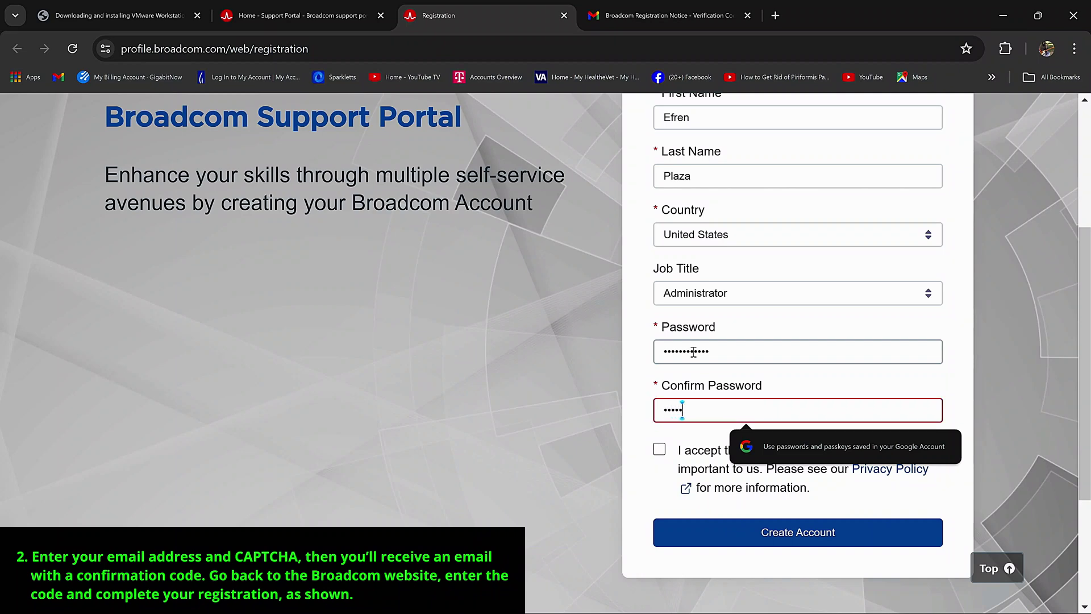
{"action": "type", "text": "•"}
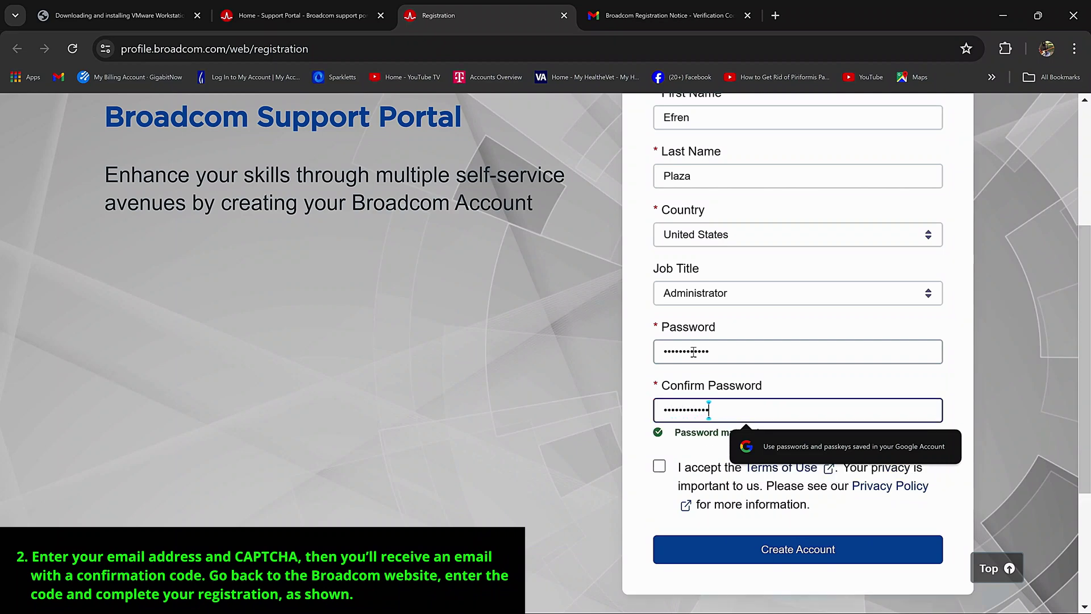
Step: Accept the Terms of Use, create the account, and dismiss Chrome's save-password prompt
{"action": "key", "text": "Tab"}
{"action": "key", "text": "space"}
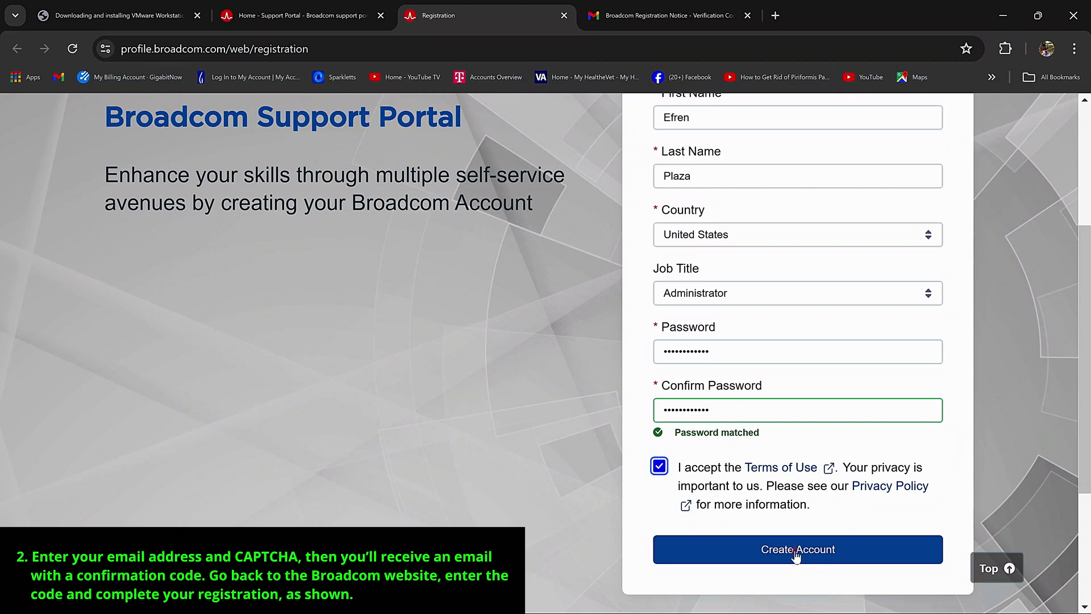
{"action": "left_click", "coordinate": [796, 550]}
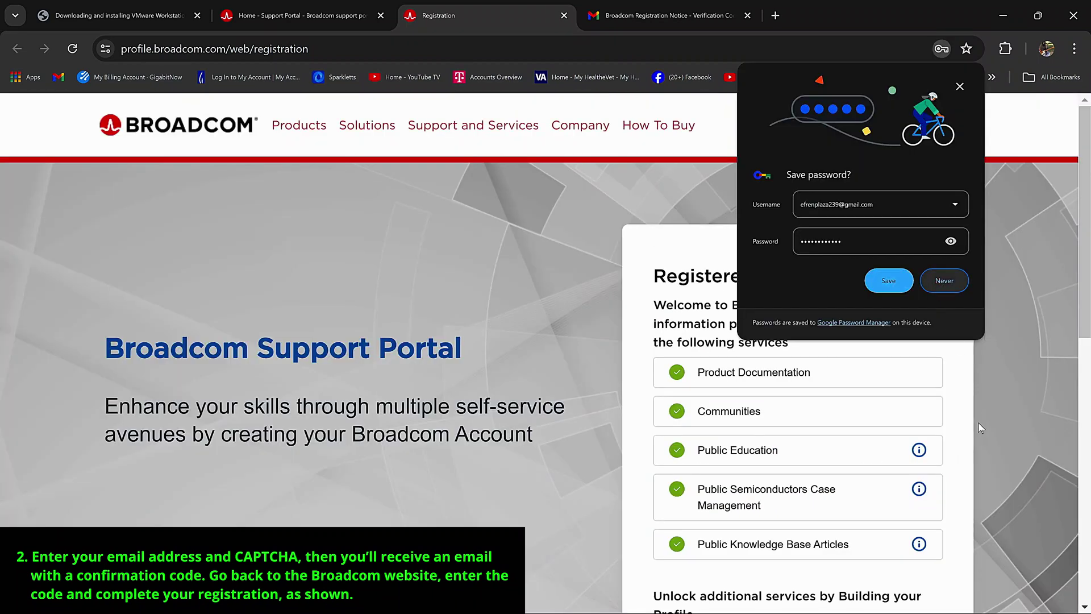
{"action": "left_click", "coordinate": [973, 428]}
{"action": "scroll", "coordinate": [973, 427], "scroll_direction": "down", "scroll_amount": 3}
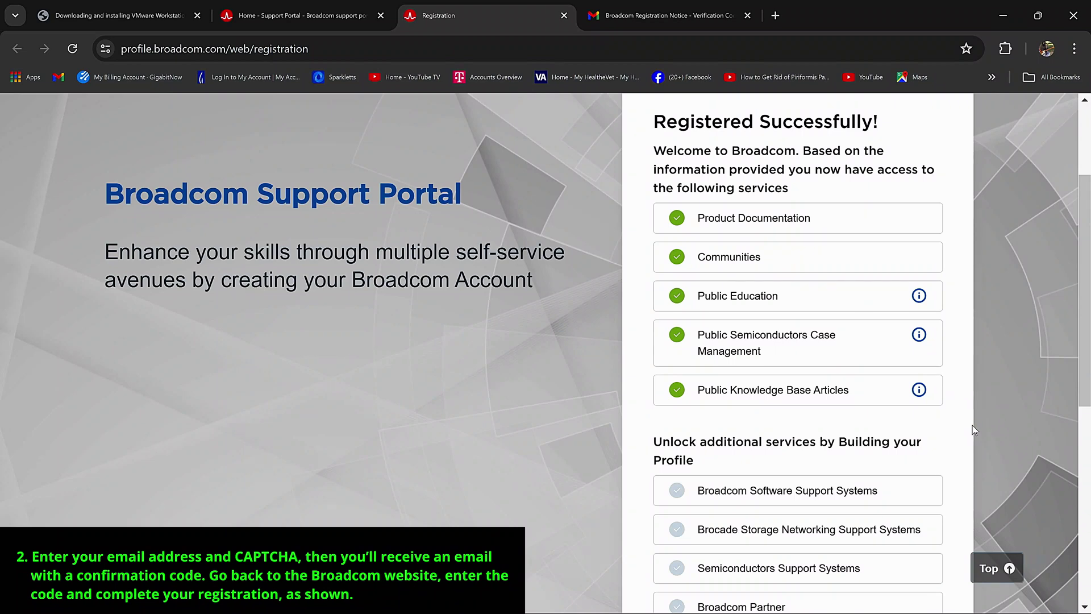
{"action": "scroll", "coordinate": [973, 426], "scroll_direction": "down", "scroll_amount": 3}
{"action": "scroll", "coordinate": [973, 425], "scroll_direction": "down", "scroll_amount": 5}
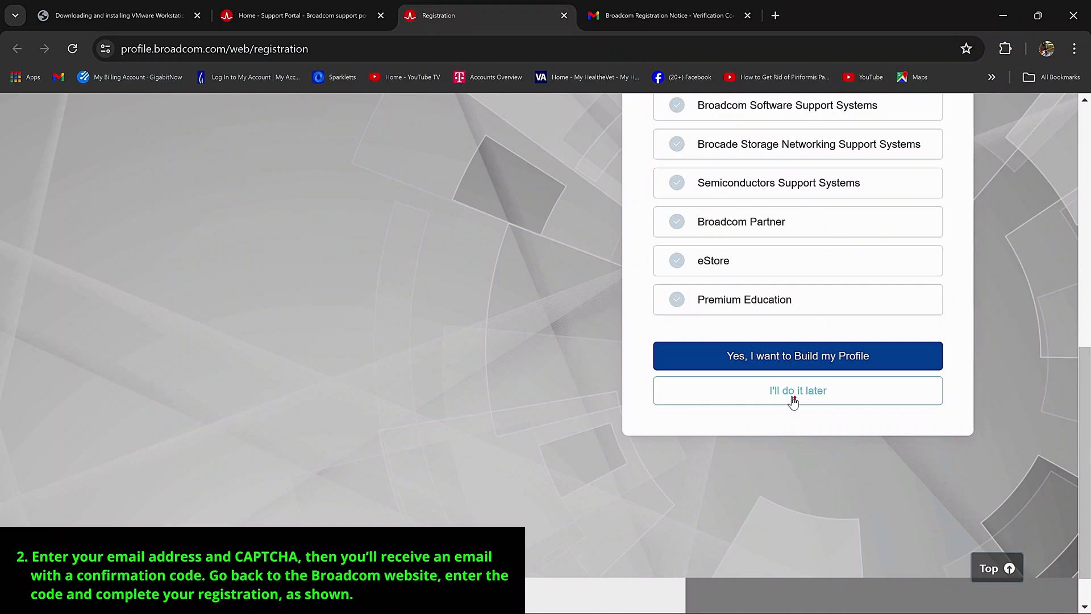
{"action": "scroll", "coordinate": [793, 402], "scroll_direction": "up", "scroll_amount": 3}
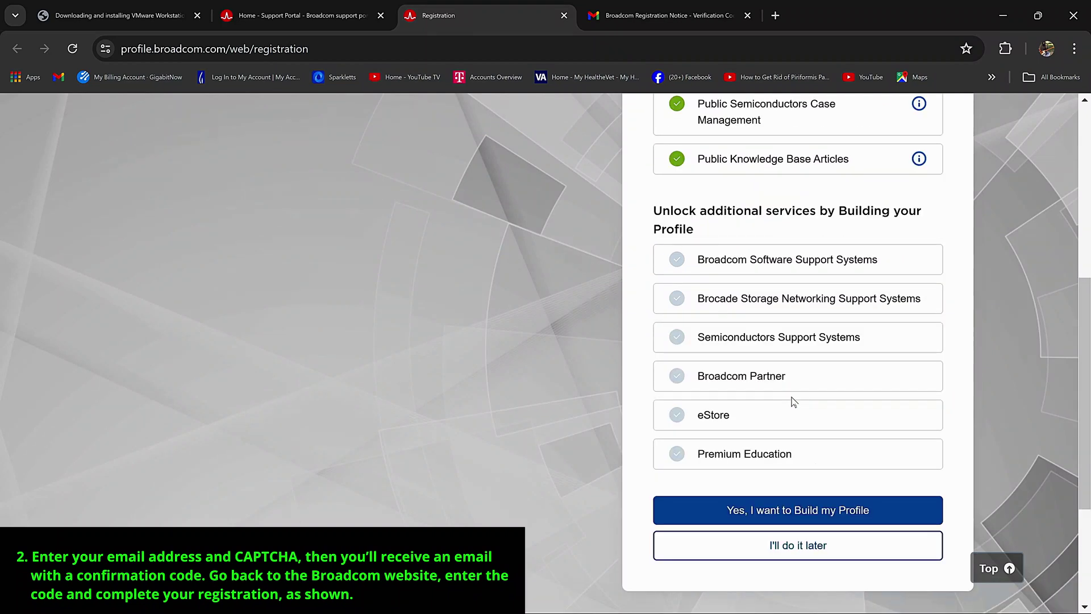
Step: Choose "I'll do it later" and search support for 'Vmware workstation pro download'
{"action": "left_click", "coordinate": [786, 546]}
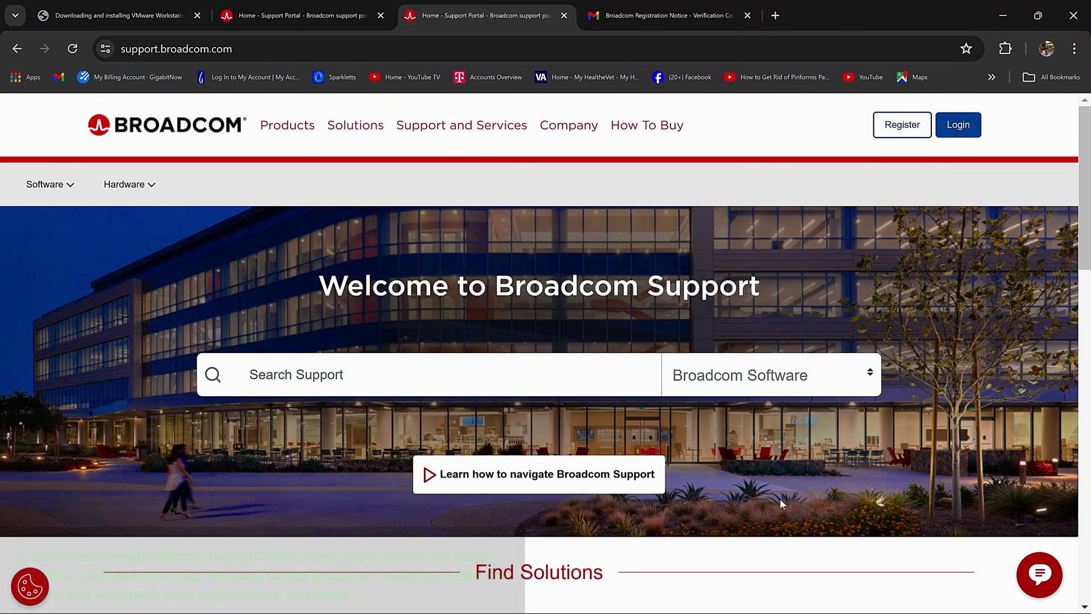
{"action": "scroll", "coordinate": [780, 498], "scroll_direction": "down", "scroll_amount": 9}
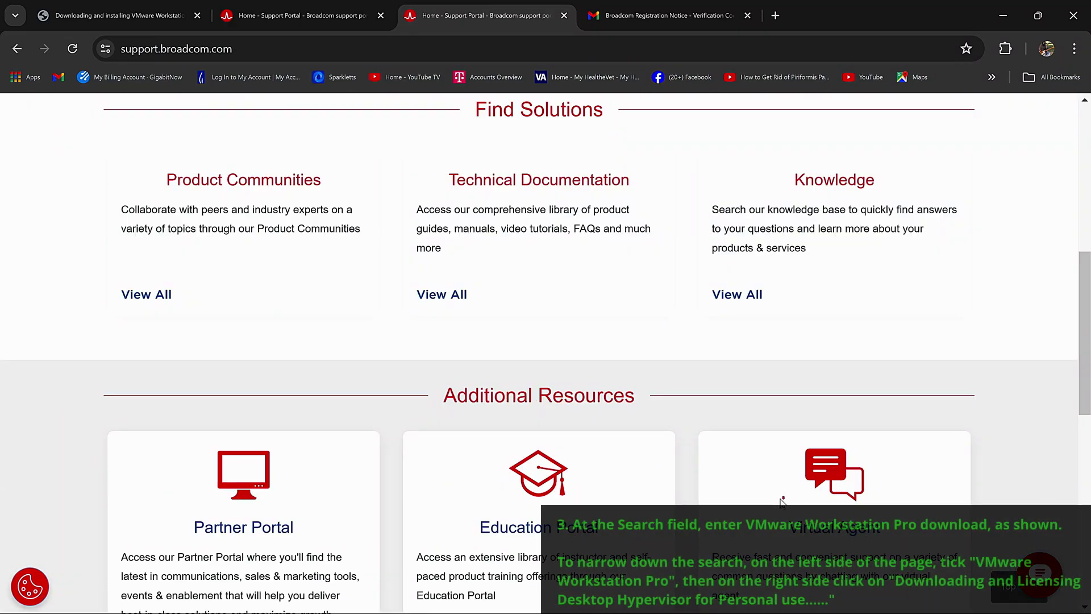
{"action": "scroll", "coordinate": [781, 500], "scroll_direction": "down", "scroll_amount": 7}
{"action": "scroll", "coordinate": [782, 500], "scroll_direction": "down", "scroll_amount": 3}
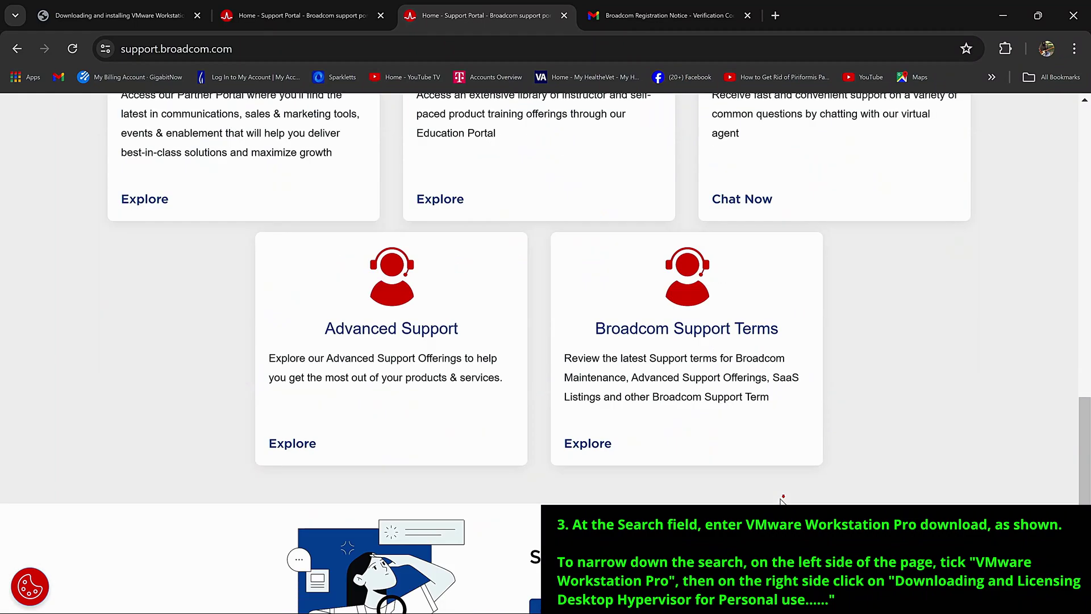
{"action": "scroll", "coordinate": [783, 500], "scroll_direction": "down", "scroll_amount": 2}
{"action": "scroll", "coordinate": [782, 500], "scroll_direction": "up", "scroll_amount": 20}
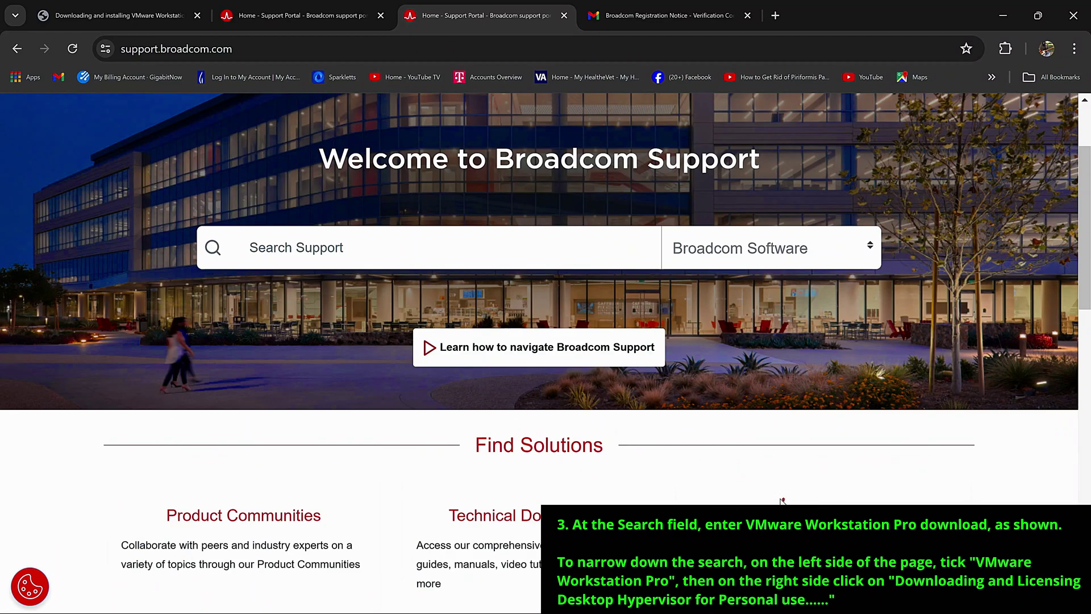
{"action": "scroll", "coordinate": [782, 500], "scroll_direction": "up", "scroll_amount": 3}
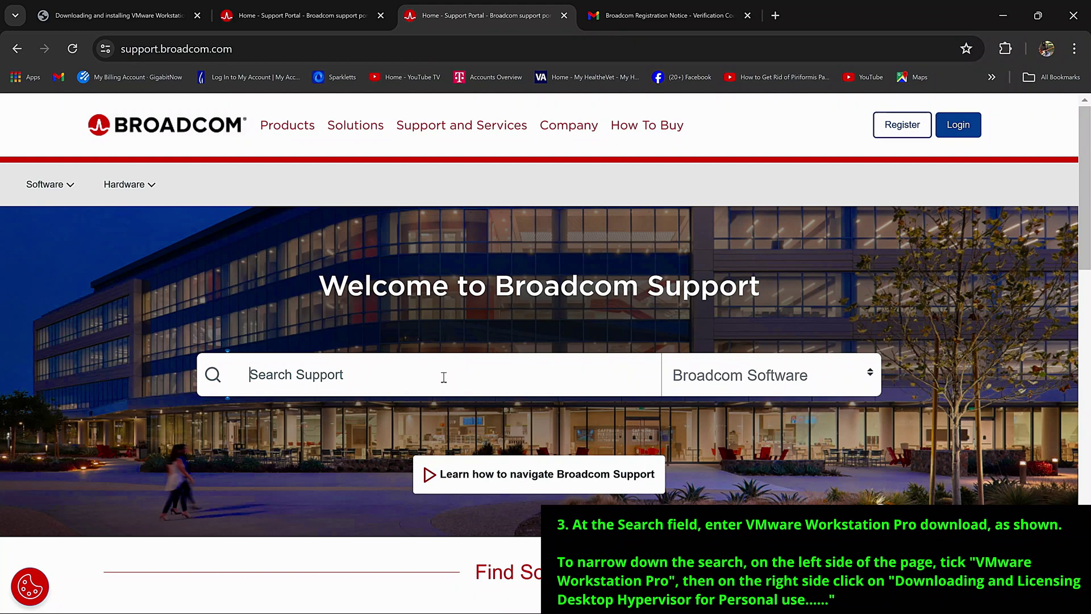
{"action": "type", "text": "Vm"}
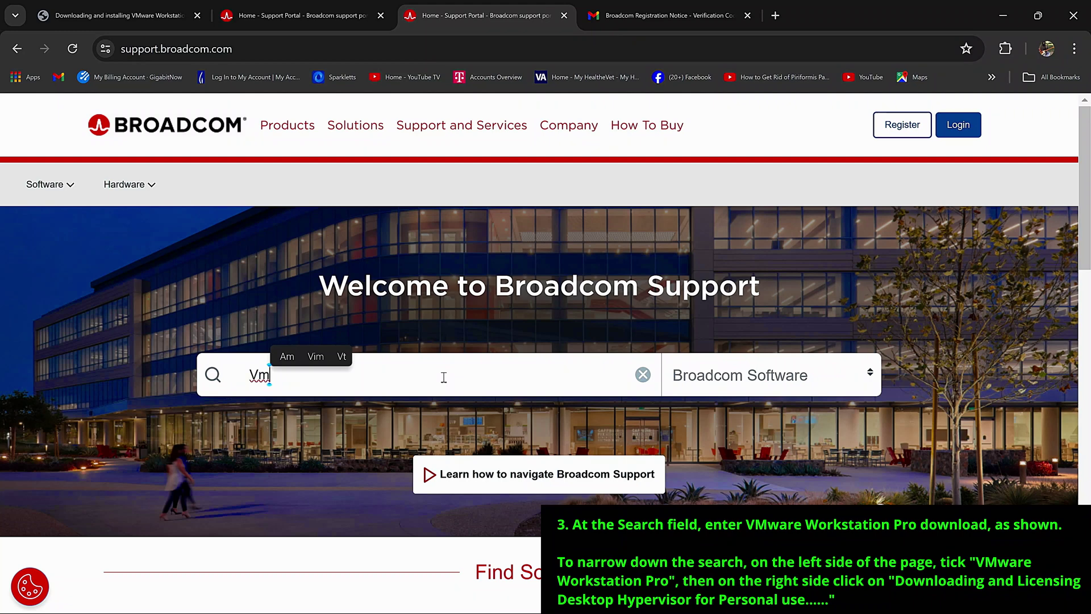
{"action": "type", "text": "ware wo"}
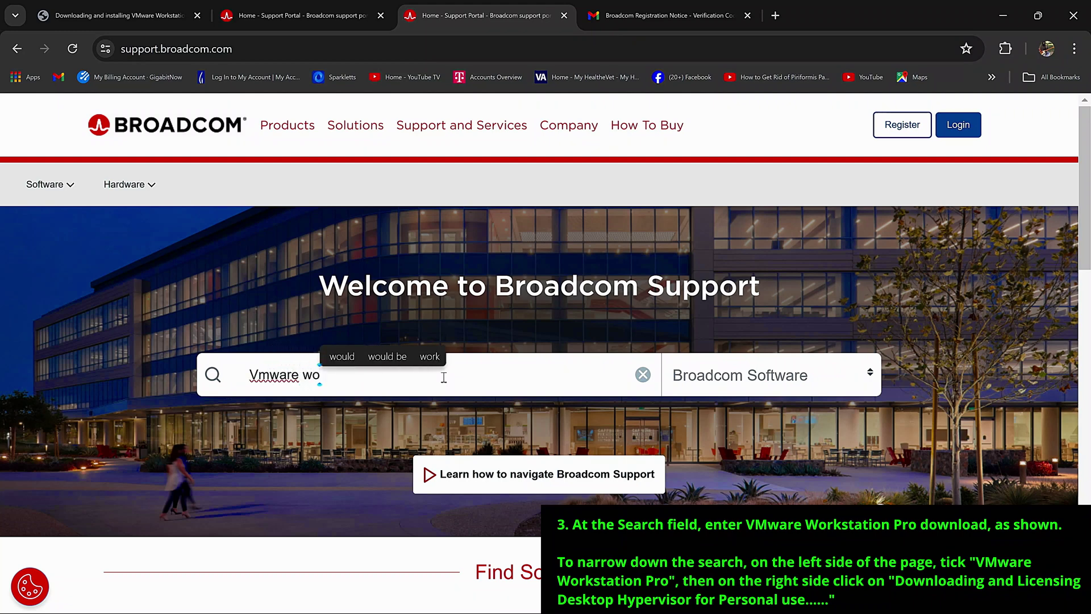
{"action": "type", "text": "rkstation pro"}
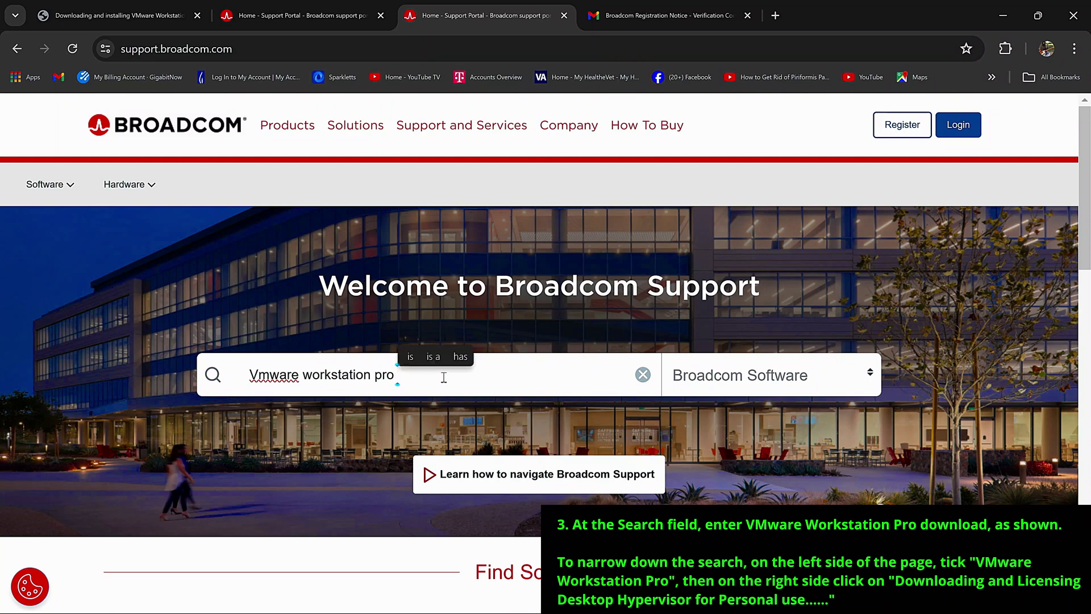
{"action": "type", "text": " download"}
{"action": "key", "text": "Return"}
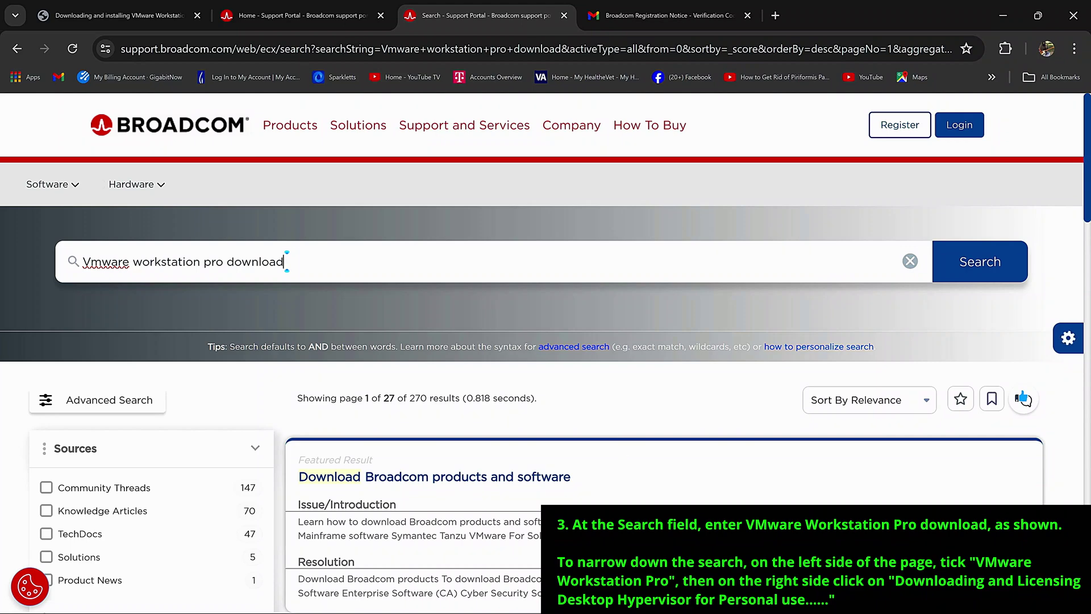
Step: Tick VMware Workstation Pro in the Product filter, leaving 4 Knowledge Base articles
{"action": "scroll", "coordinate": [546, 352], "scroll_direction": "down", "scroll_amount": 4}
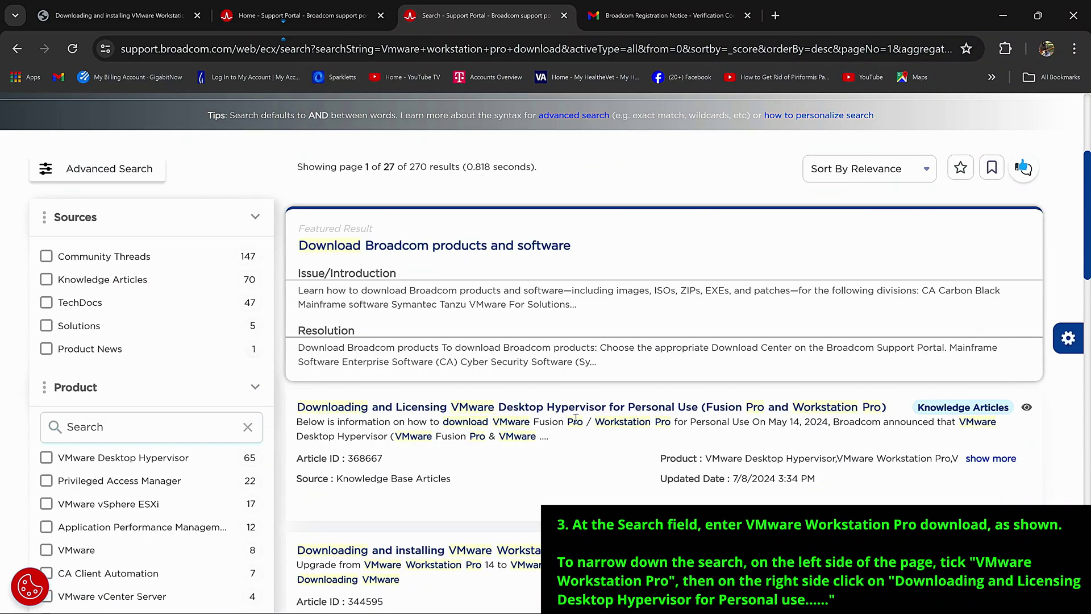
{"action": "scroll", "coordinate": [545, 352], "scroll_direction": "down", "scroll_amount": 3}
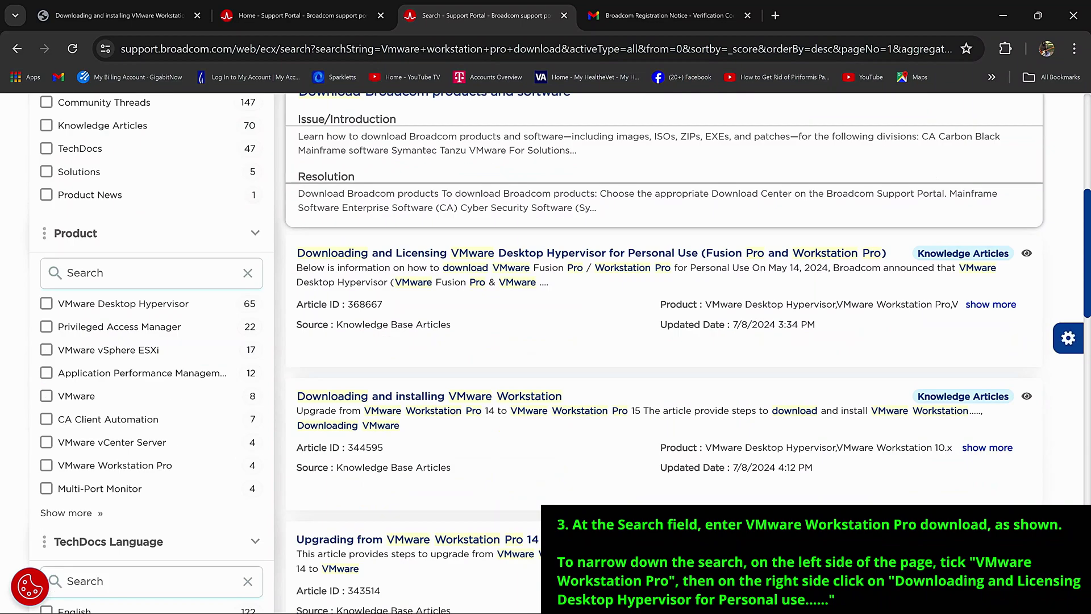
{"action": "scroll", "coordinate": [546, 353], "scroll_direction": "down", "scroll_amount": 10}
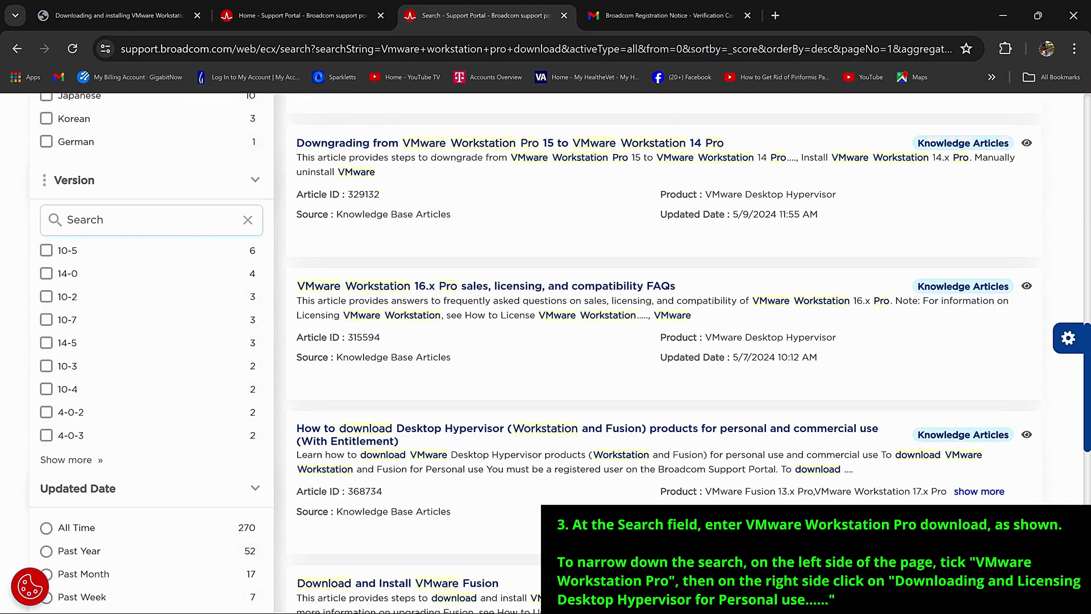
{"action": "scroll", "coordinate": [546, 352], "scroll_direction": "up", "scroll_amount": 6}
{"action": "scroll", "coordinate": [546, 352], "scroll_direction": "up", "scroll_amount": 8}
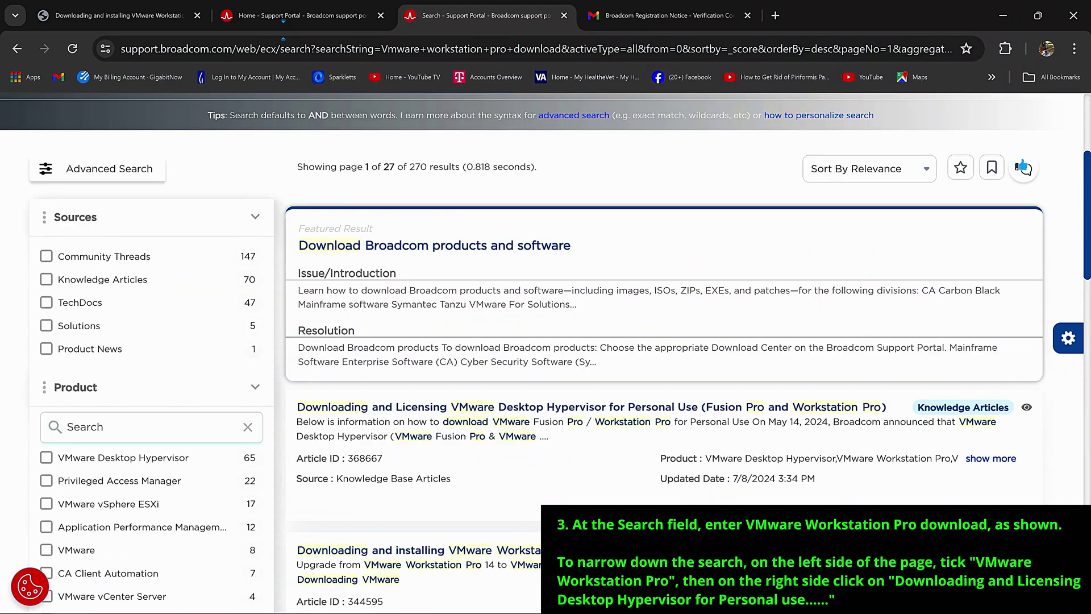
{"action": "scroll", "coordinate": [146, 509], "scroll_direction": "down", "scroll_amount": 3}
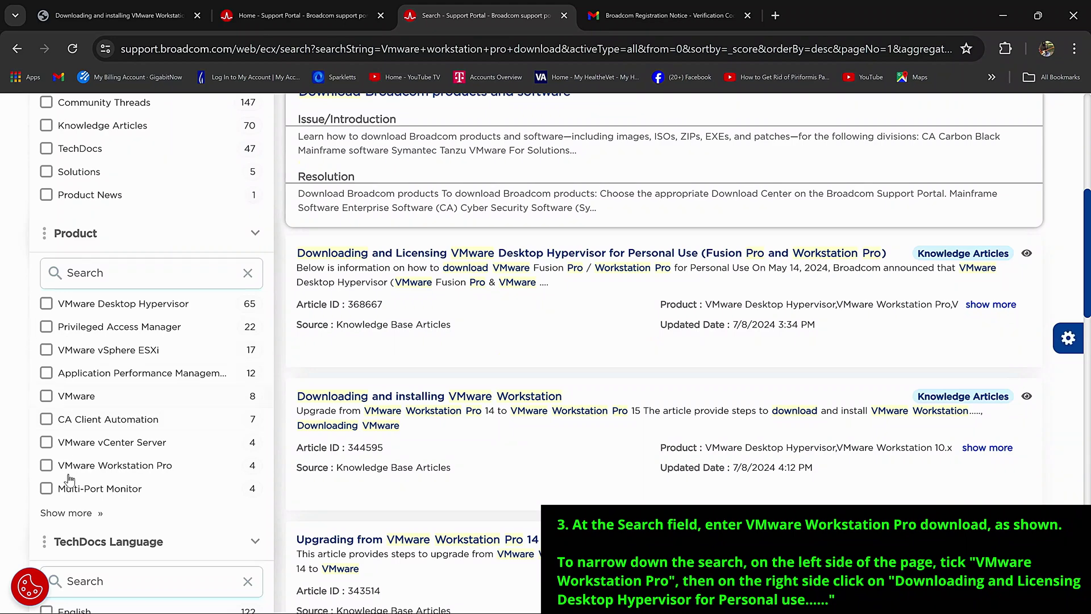
{"action": "left_click", "coordinate": [47, 467]}
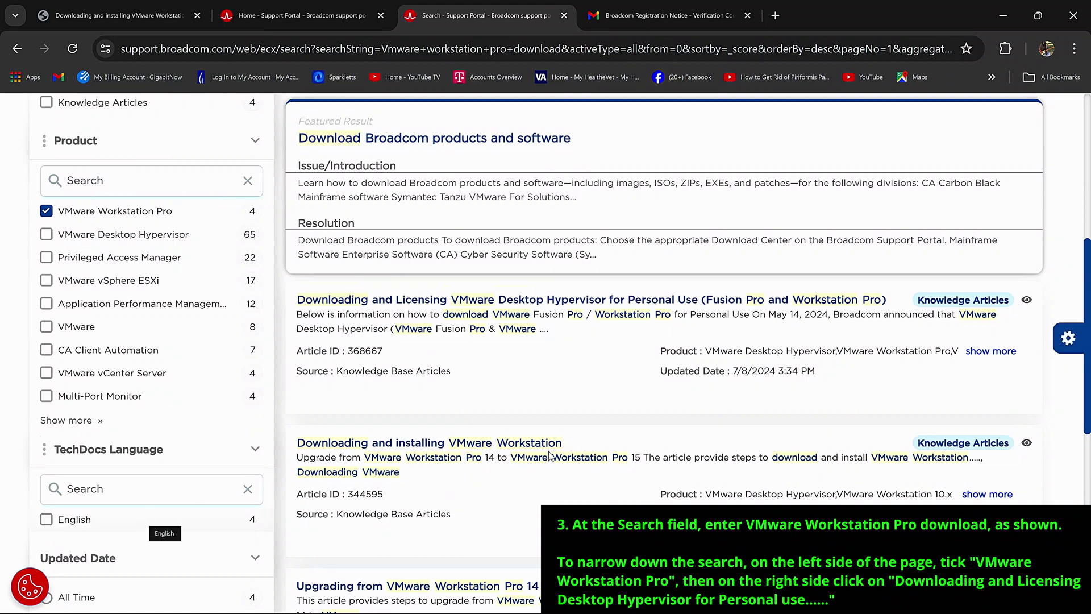
{"action": "scroll", "coordinate": [217, 443], "scroll_direction": "down", "scroll_amount": 3}
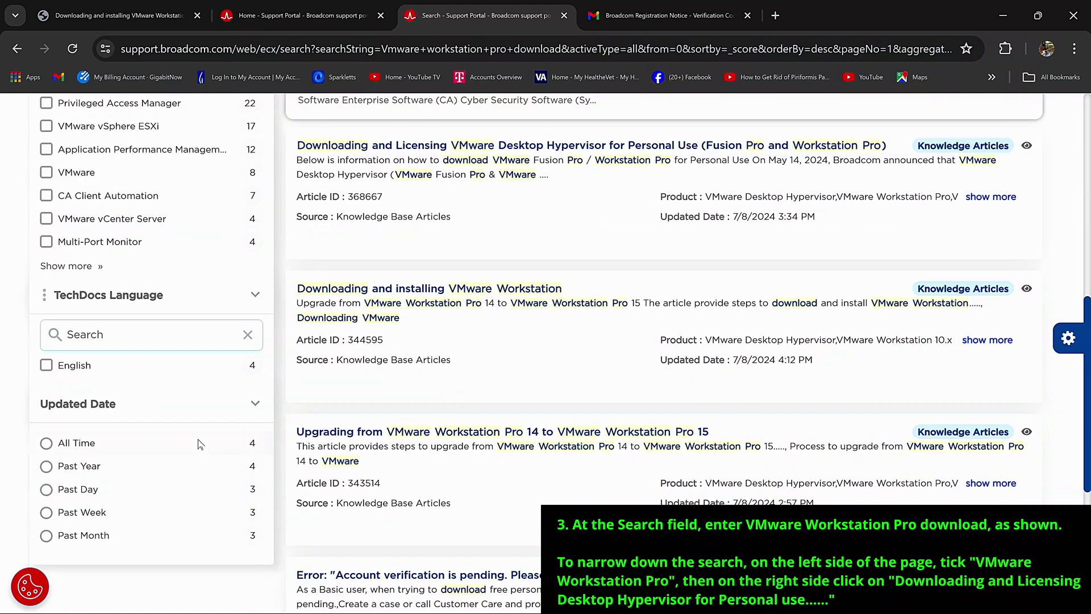
{"action": "scroll", "coordinate": [199, 443], "scroll_direction": "up", "scroll_amount": 4}
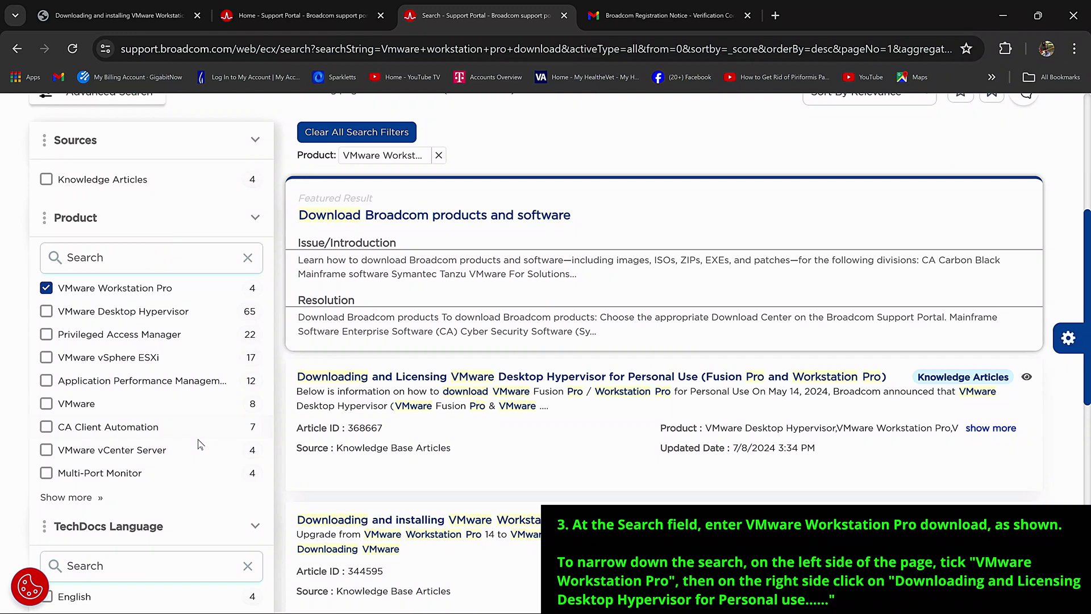
Step: Open article 368667 and follow its VMware Workstation Pro 'Click Here' download link
{"action": "left_click", "coordinate": [353, 381]}
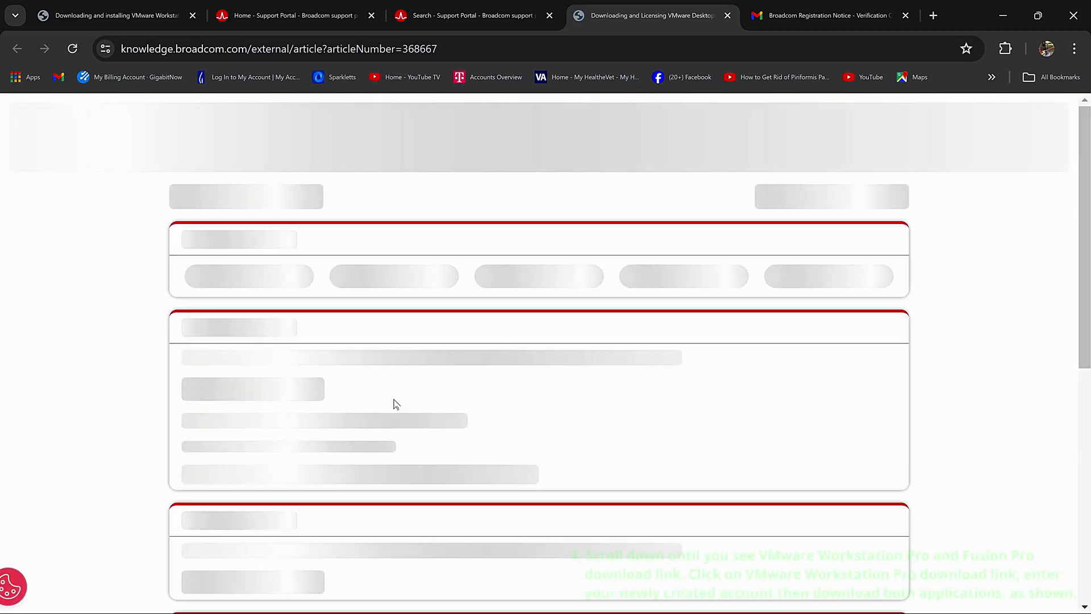
{"action": "scroll", "coordinate": [505, 421], "scroll_direction": "down", "scroll_amount": 6}
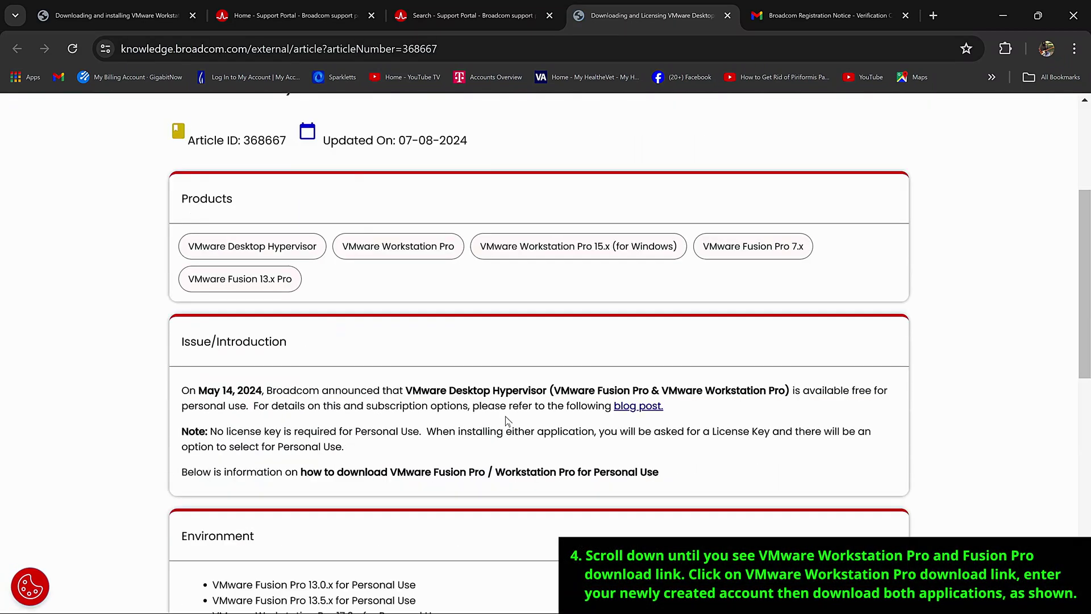
{"action": "scroll", "coordinate": [506, 417], "scroll_direction": "down", "scroll_amount": 1}
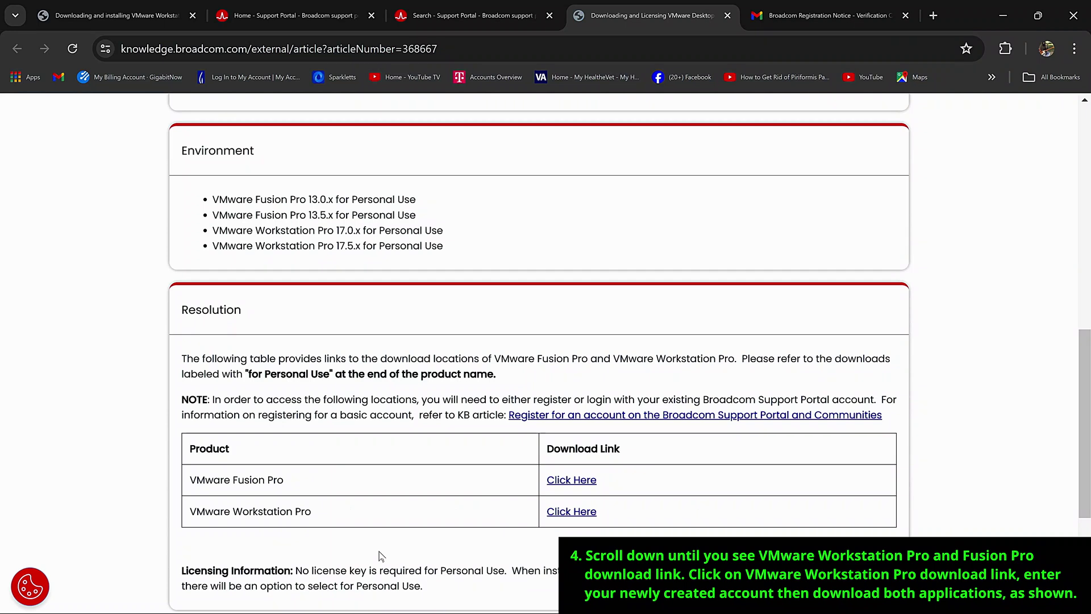
{"action": "scroll", "coordinate": [397, 528], "scroll_direction": "down", "scroll_amount": 4}
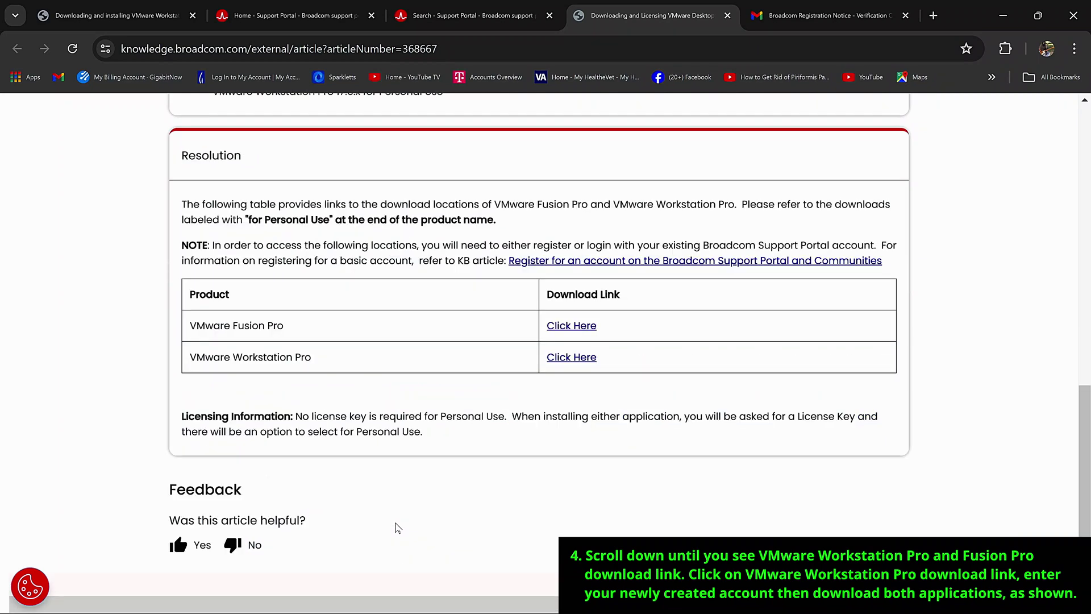
{"action": "scroll", "coordinate": [397, 528], "scroll_direction": "up", "scroll_amount": 1}
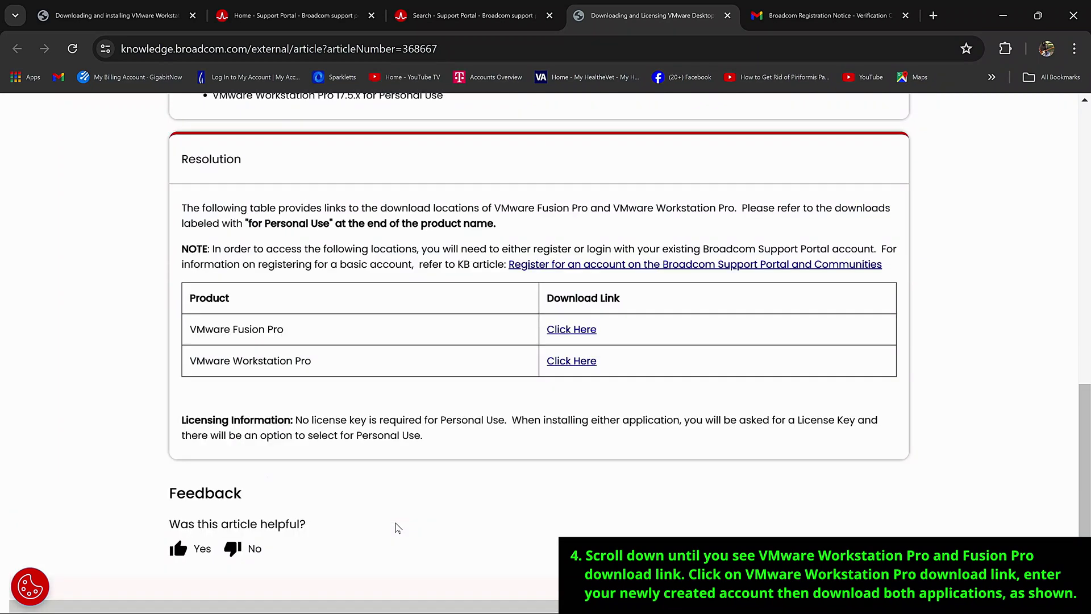
{"action": "scroll", "coordinate": [570, 444], "scroll_direction": "up", "scroll_amount": 1}
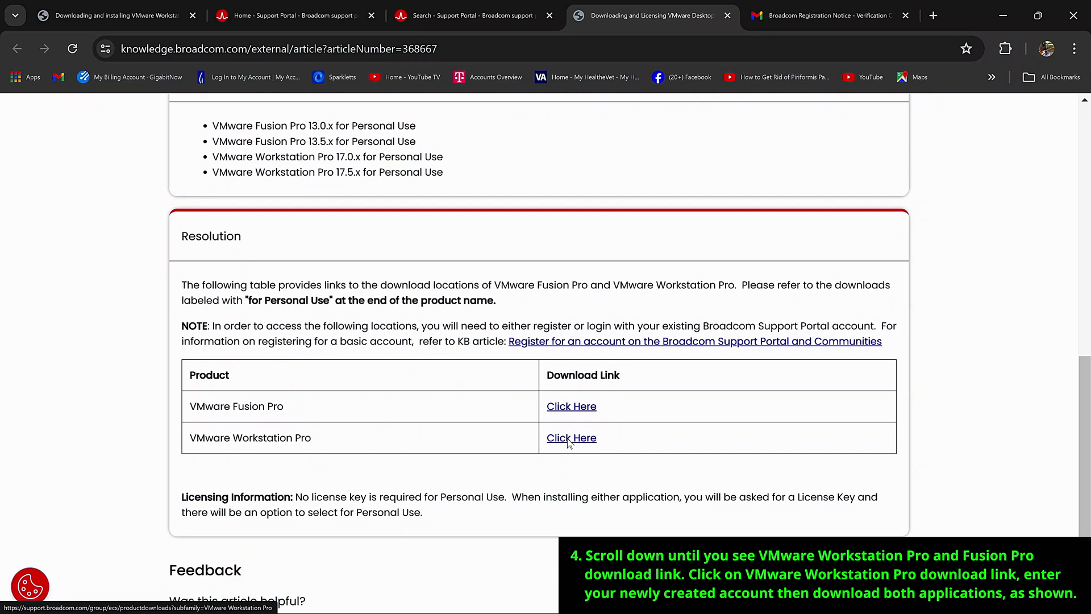
{"action": "left_click", "coordinate": [567, 437]}
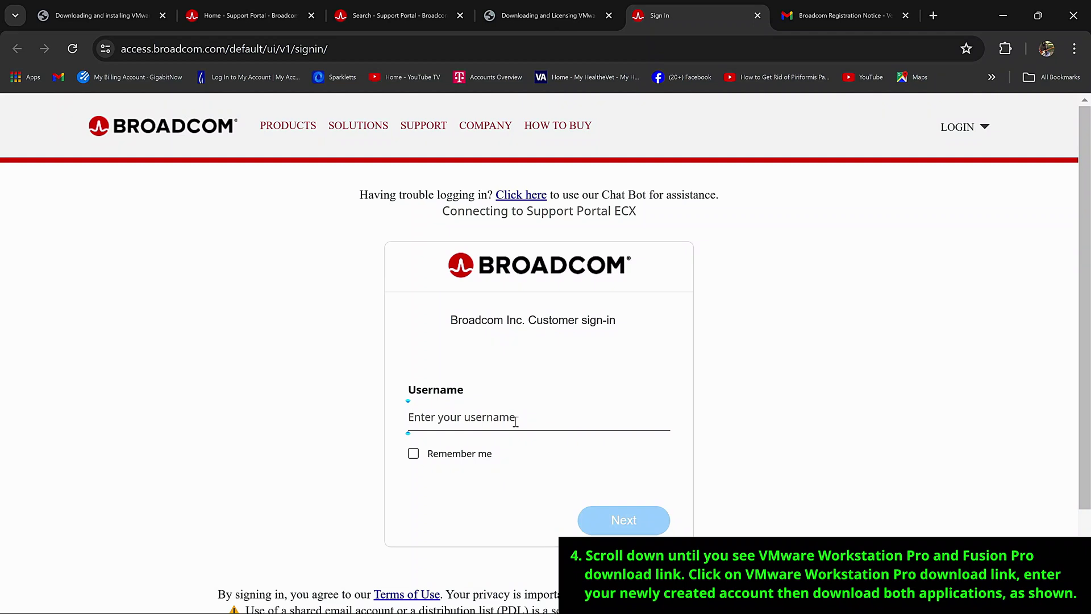
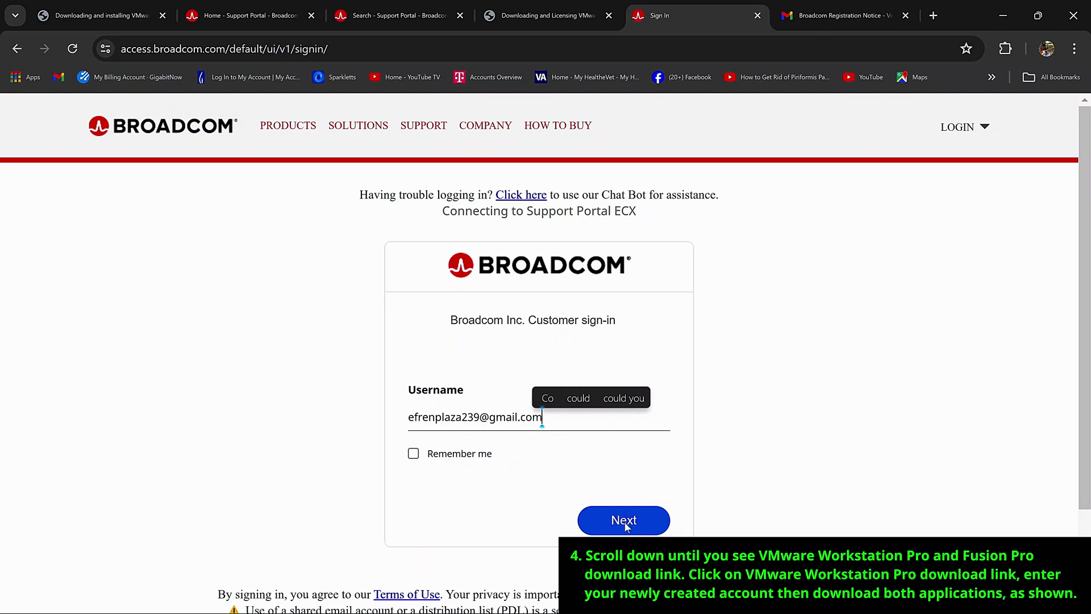
Step: Sign in with the account e-mail and password to open the Workstation Pro downloads list
{"action": "left_click", "coordinate": [626, 522]}
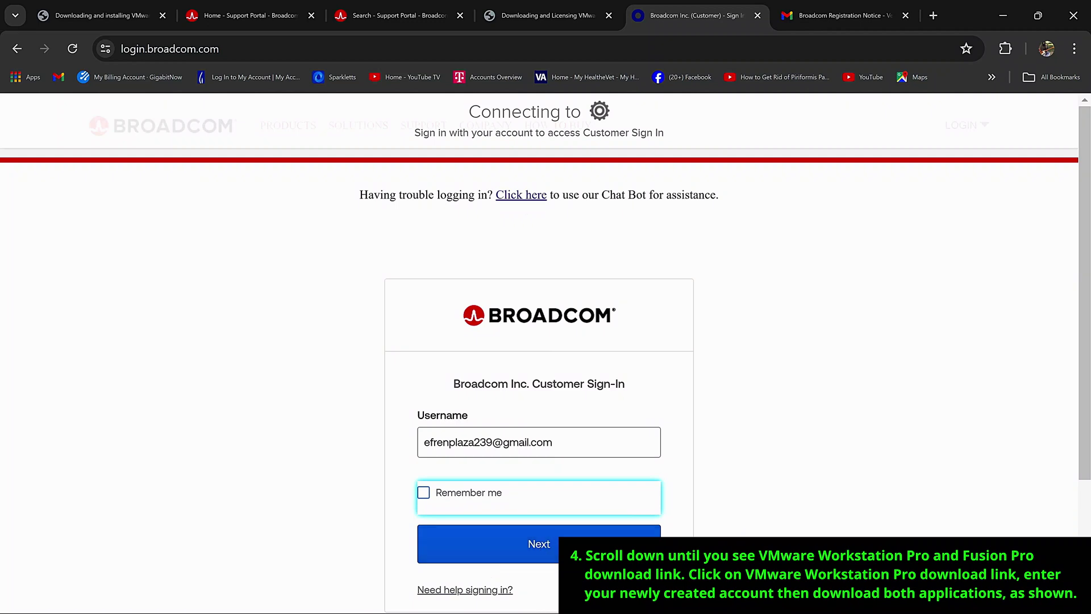
{"action": "key", "text": "Return"}
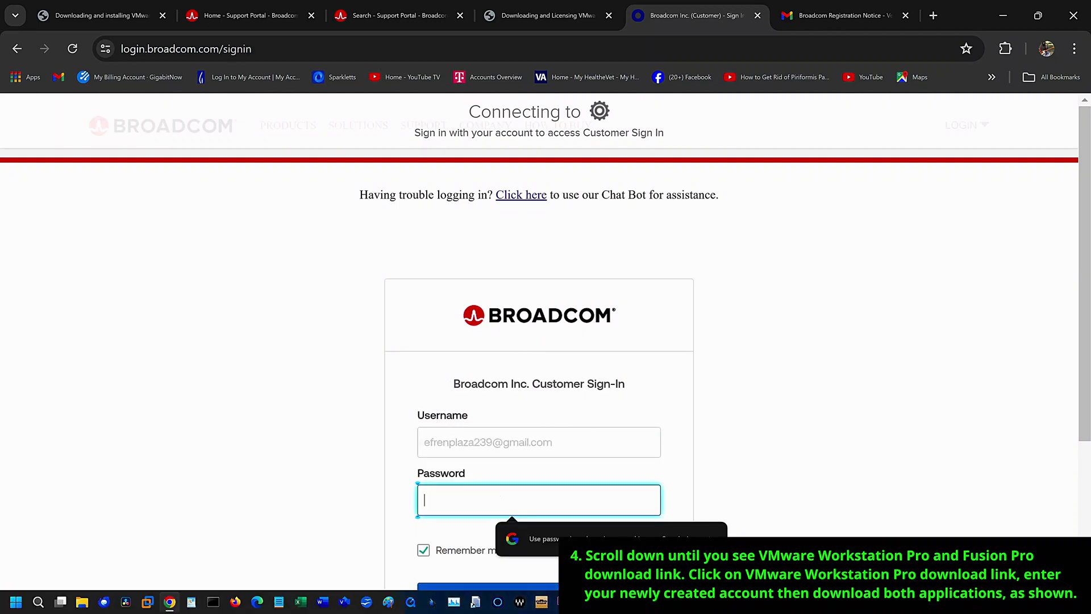
{"action": "type", "text": "••••••••••"}
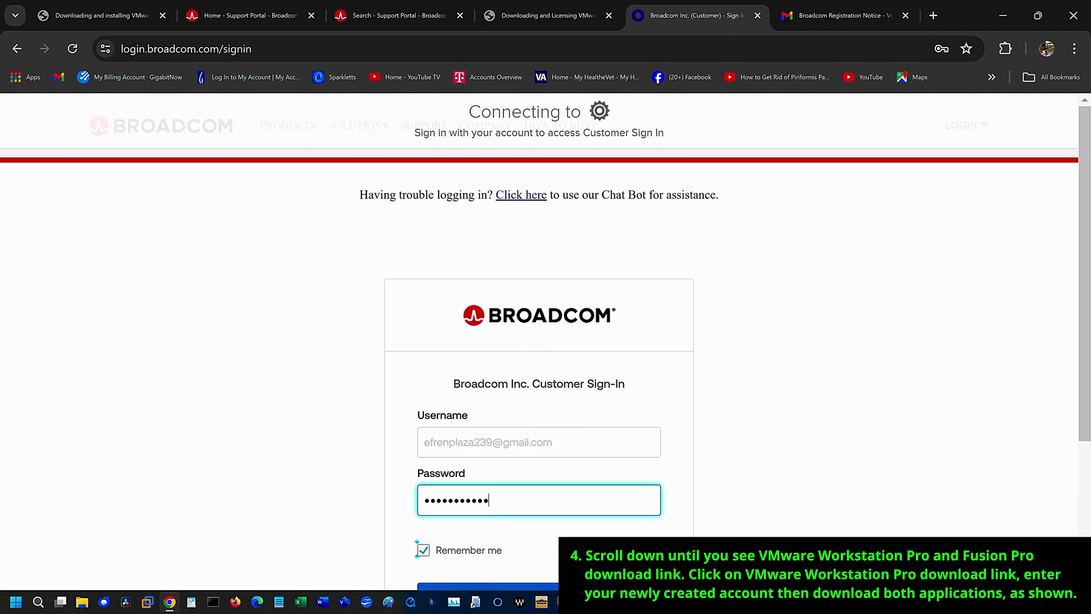
{"action": "key", "text": "Return"}
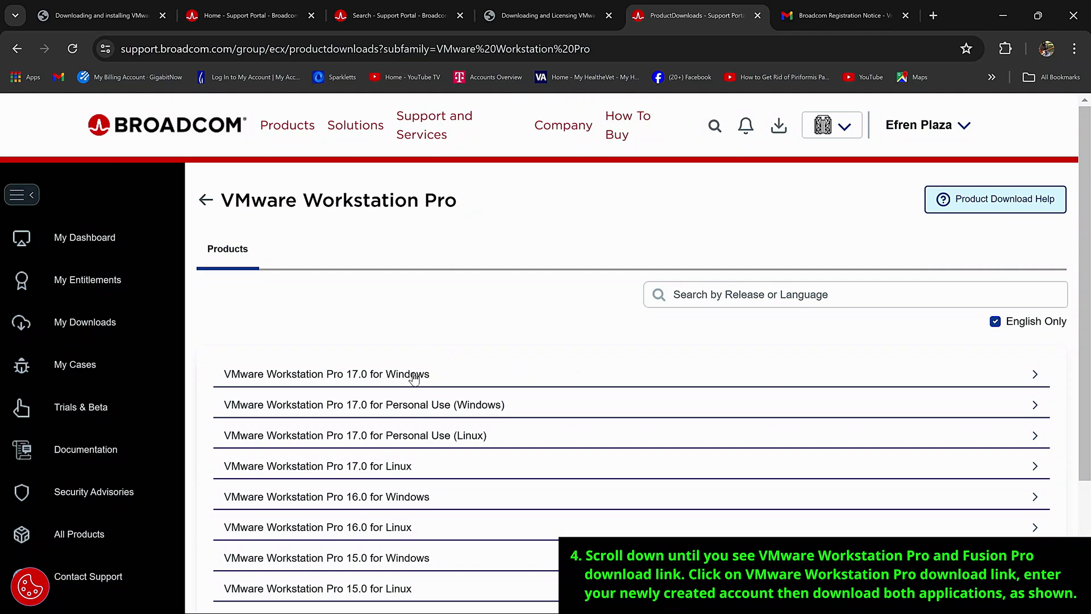
Step: Expand '17.0 for Personal Use (Windows)' and open the 17.5.2 release
{"action": "scroll", "coordinate": [601, 451], "scroll_direction": "down", "scroll_amount": 2}
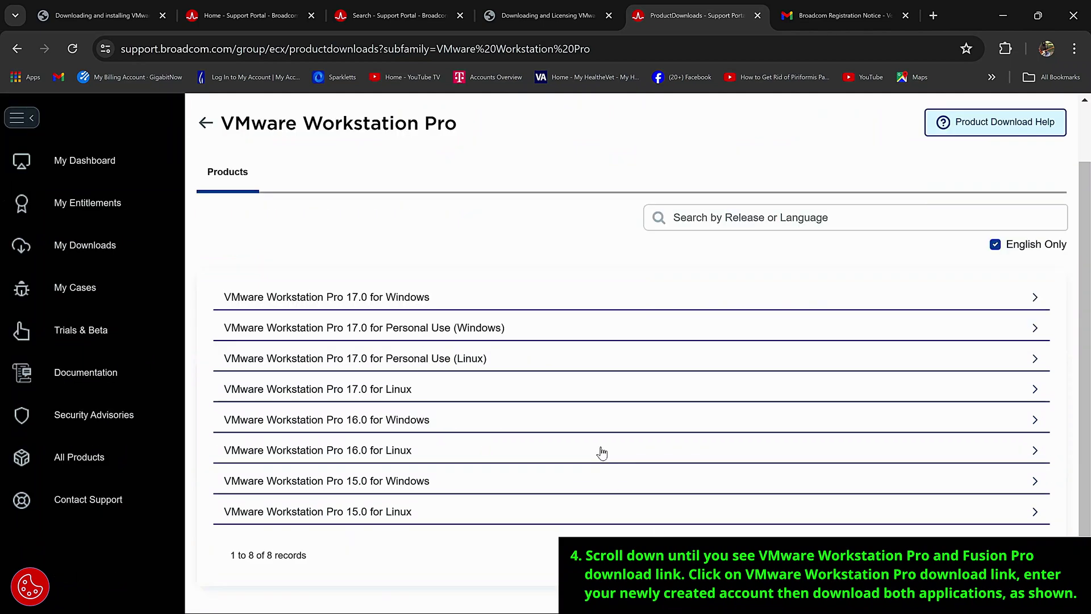
{"action": "scroll", "coordinate": [601, 452], "scroll_direction": "down", "scroll_amount": 1}
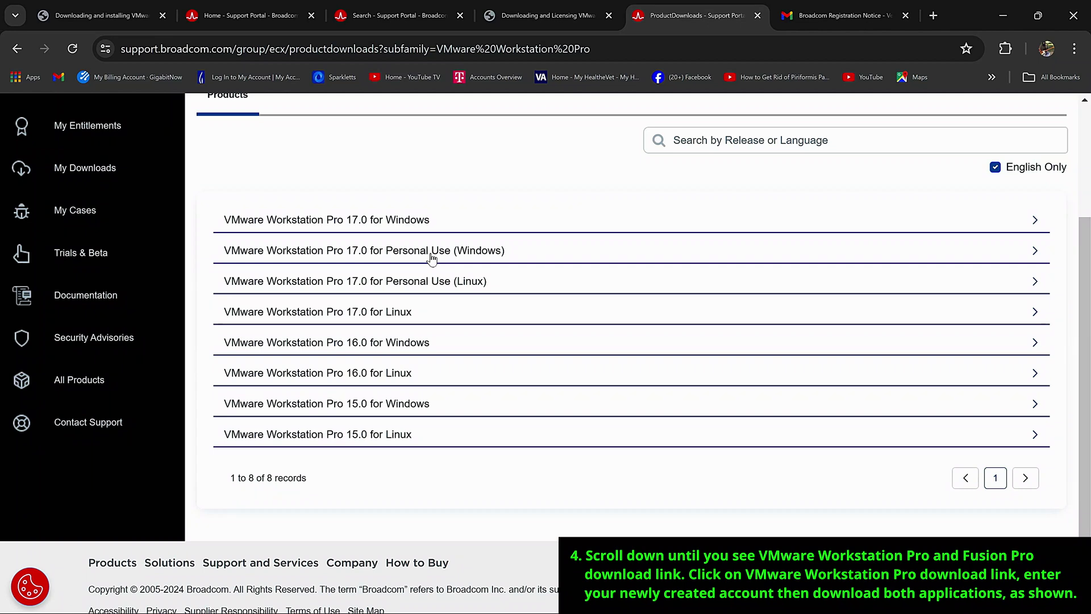
{"action": "left_click", "coordinate": [432, 256]}
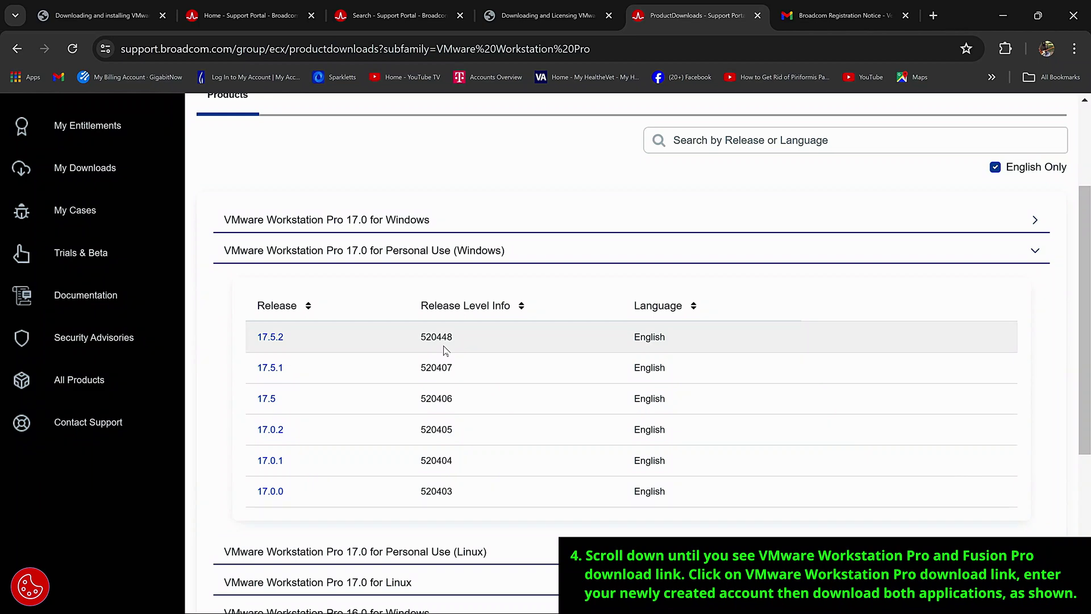
{"action": "left_click", "coordinate": [272, 339]}
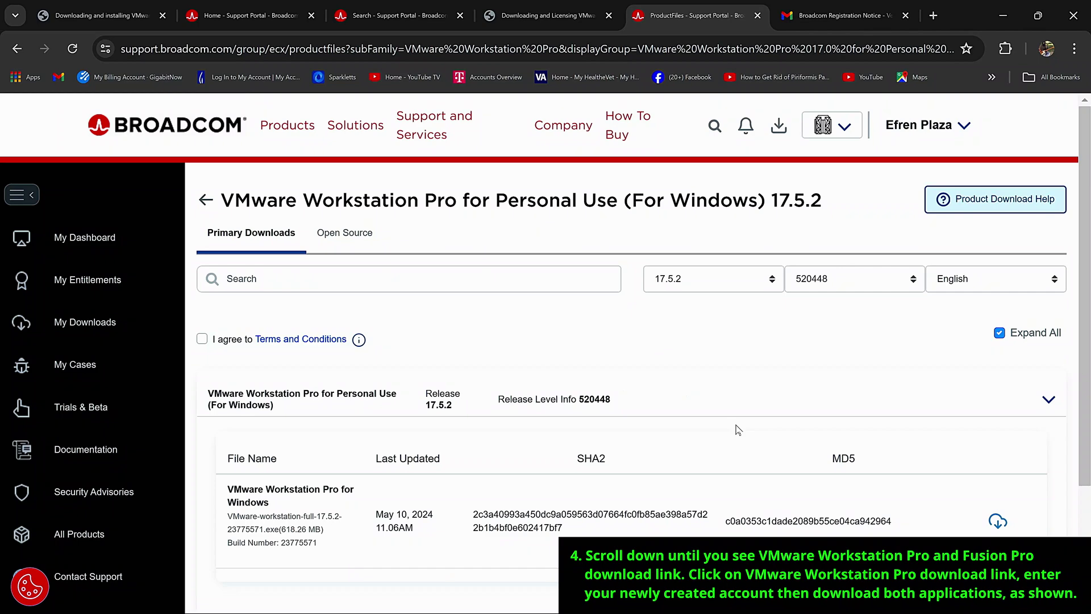
Step: Agree to the Terms and Conditions and request the 17.5.2 installer download
{"action": "scroll", "coordinate": [738, 429], "scroll_direction": "down", "scroll_amount": 3}
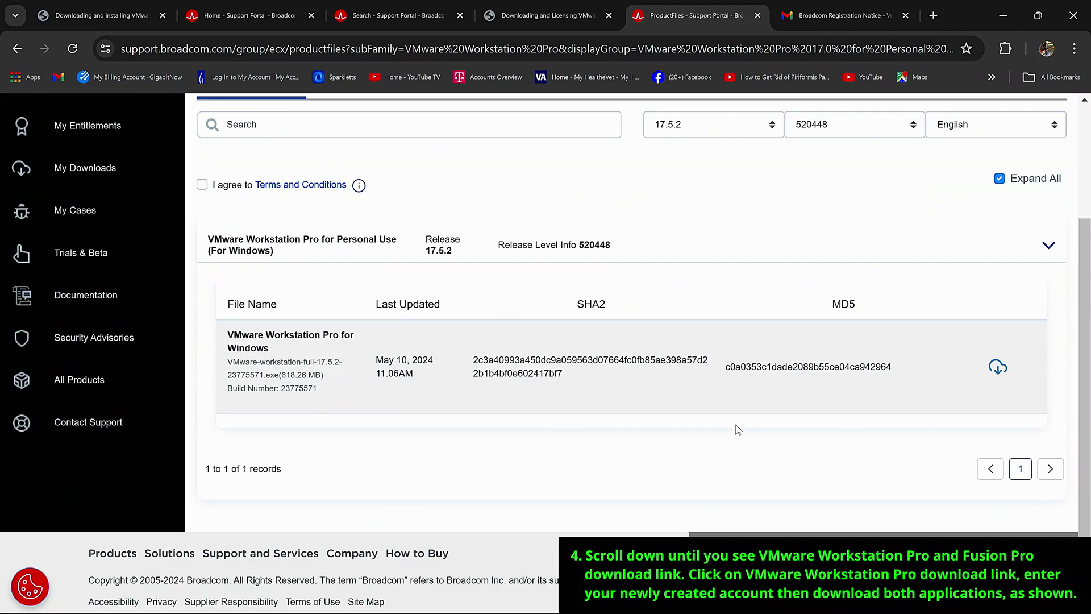
{"action": "left_click", "coordinate": [1048, 248]}
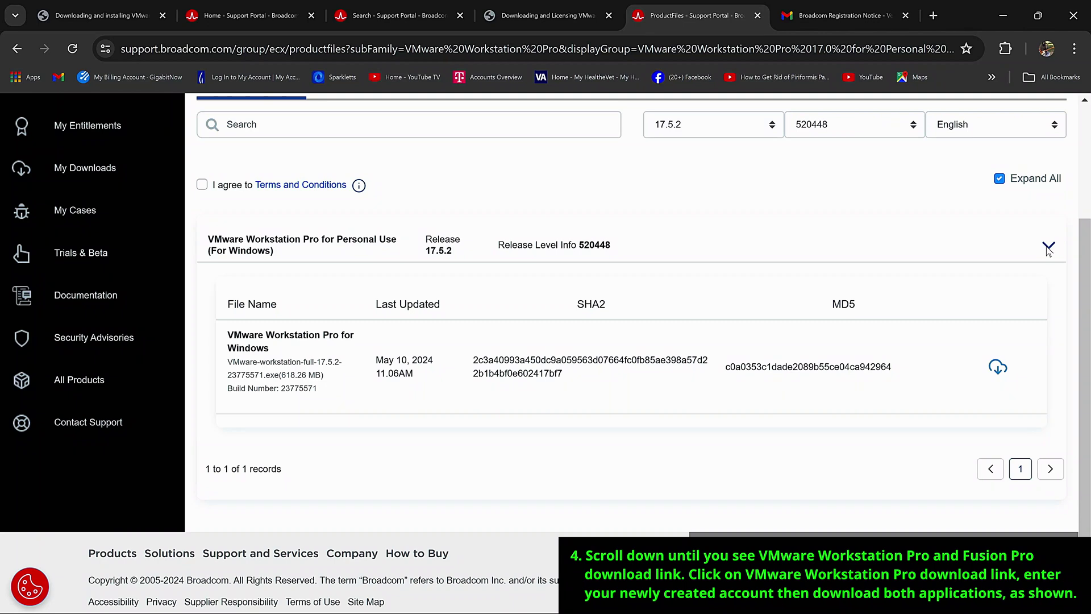
{"action": "left_click", "coordinate": [1048, 249]}
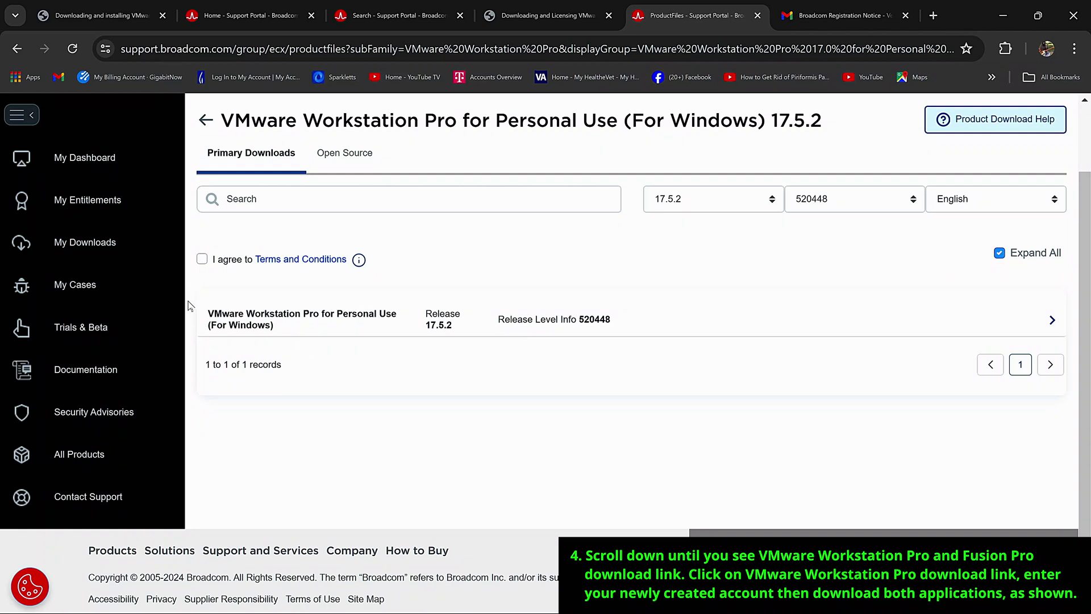
{"action": "left_click", "coordinate": [202, 259]}
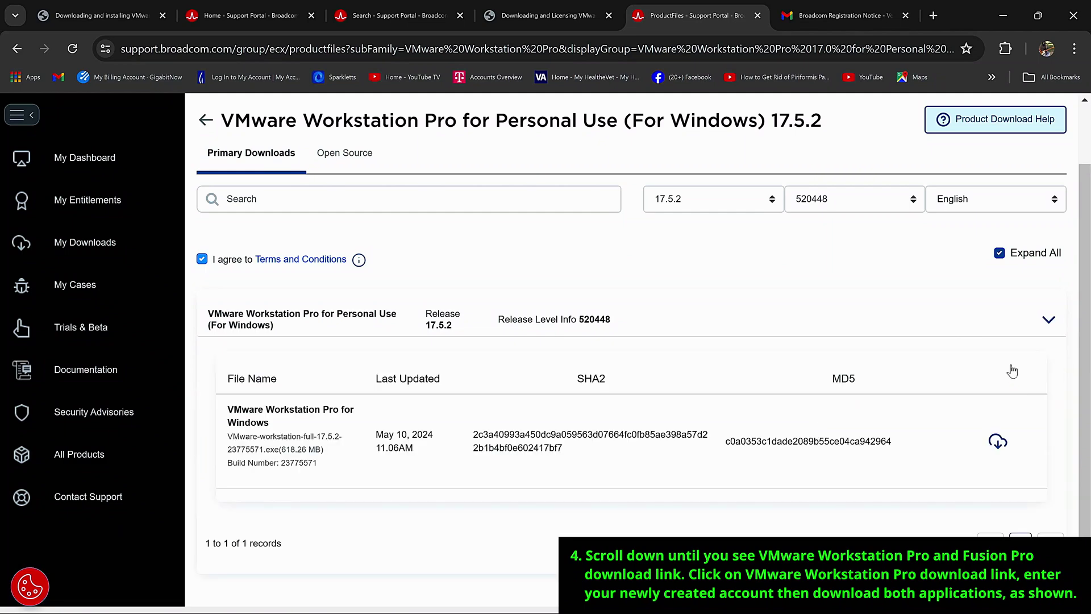
{"action": "scroll", "coordinate": [998, 373], "scroll_direction": "down", "scroll_amount": 1}
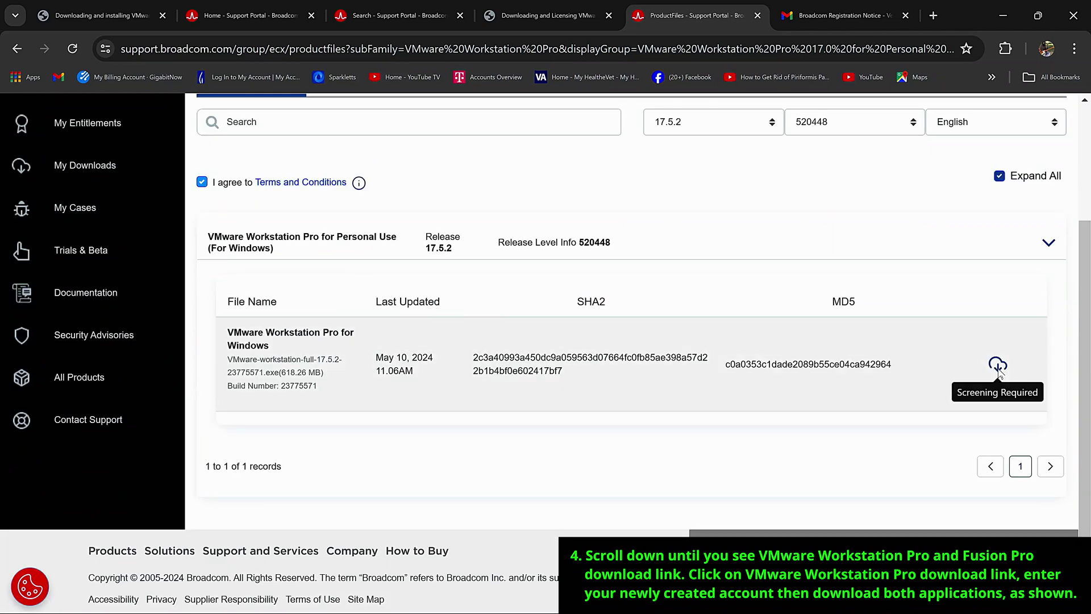
{"action": "left_click", "coordinate": [998, 366]}
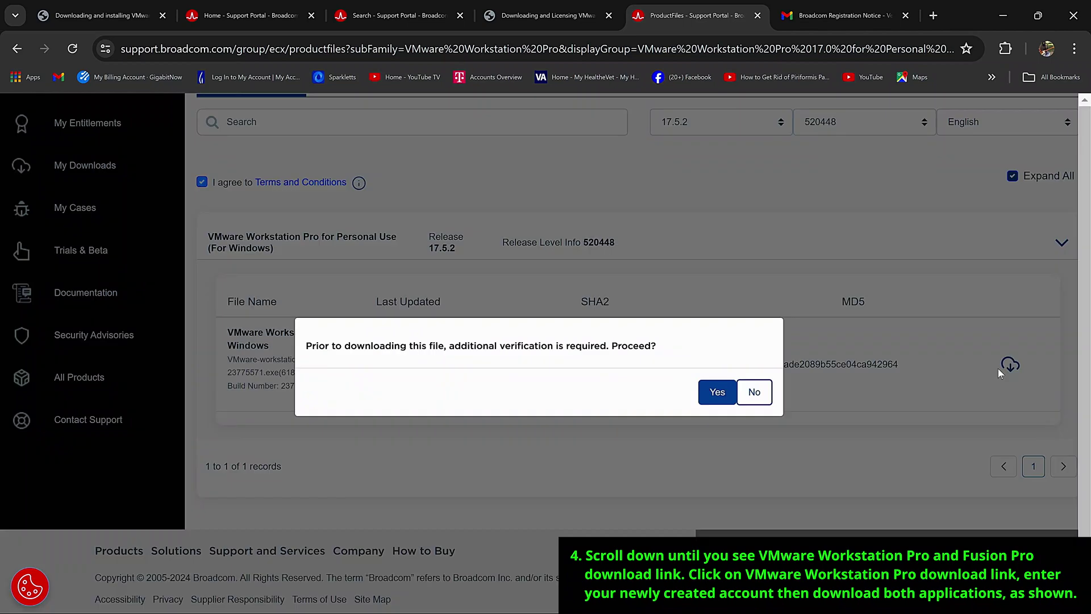
Step: Proceed to additional verification and enter the street address in the first address line
{"action": "left_click", "coordinate": [718, 400]}
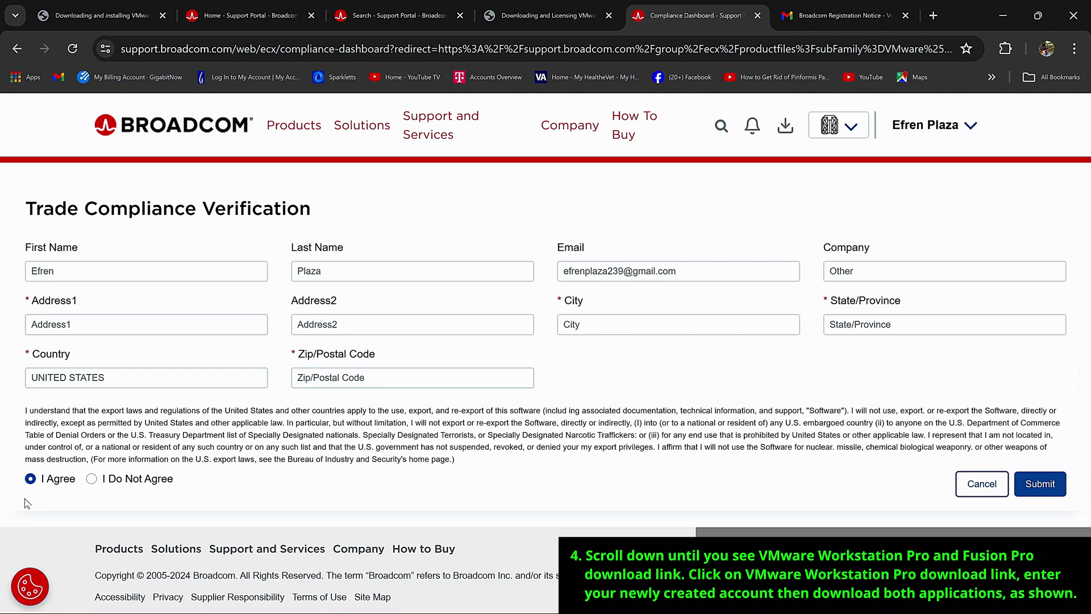
{"action": "left_click", "coordinate": [1042, 485]}
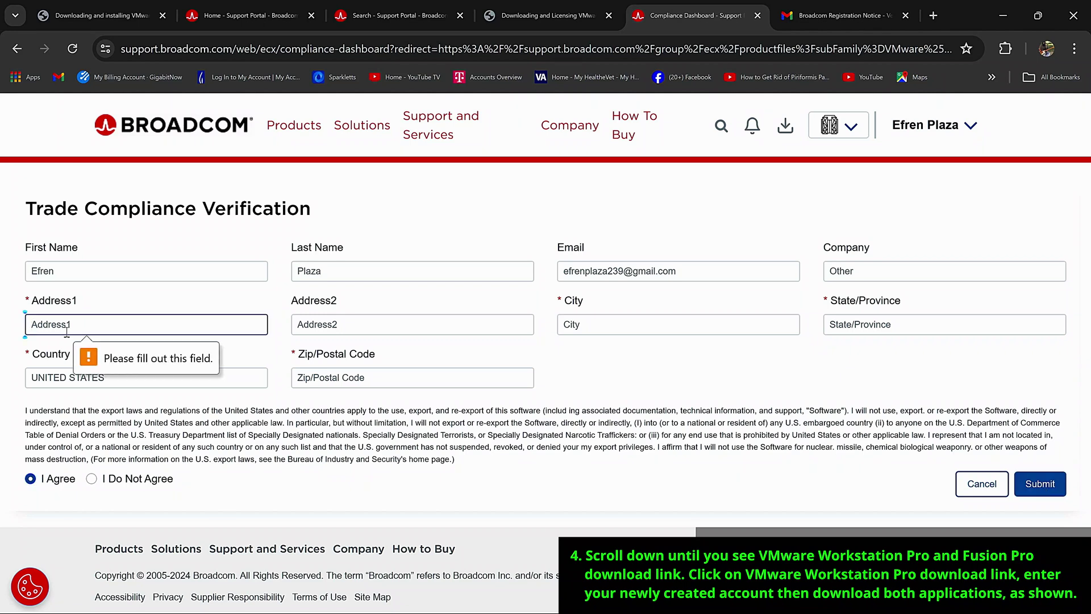
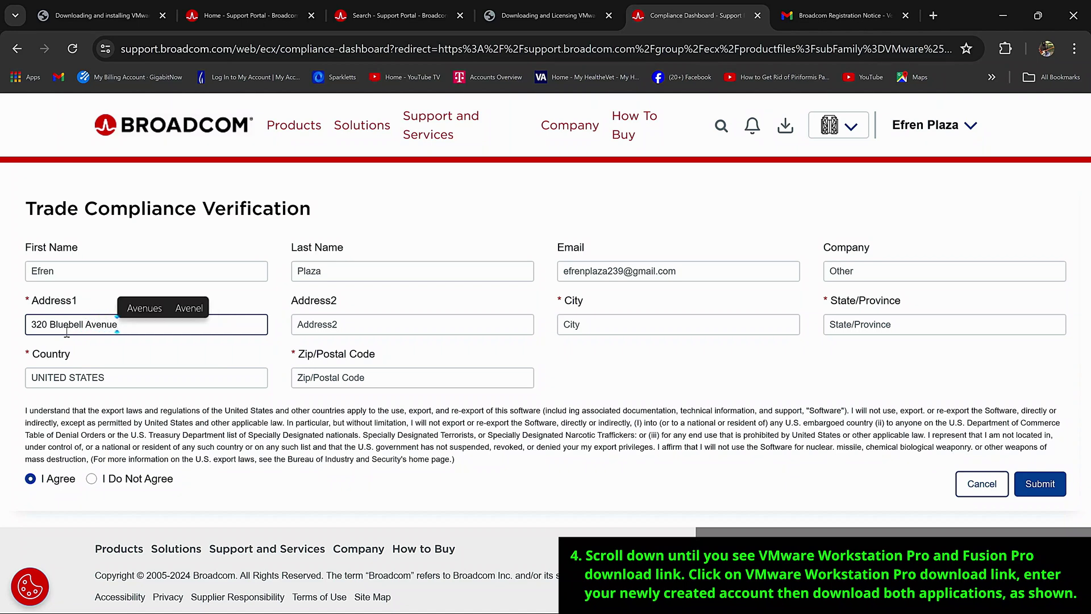
Step: Enter the city, state and zip code, then submit the Trade Compliance Verification form
{"action": "left_click", "coordinate": [581, 328]}
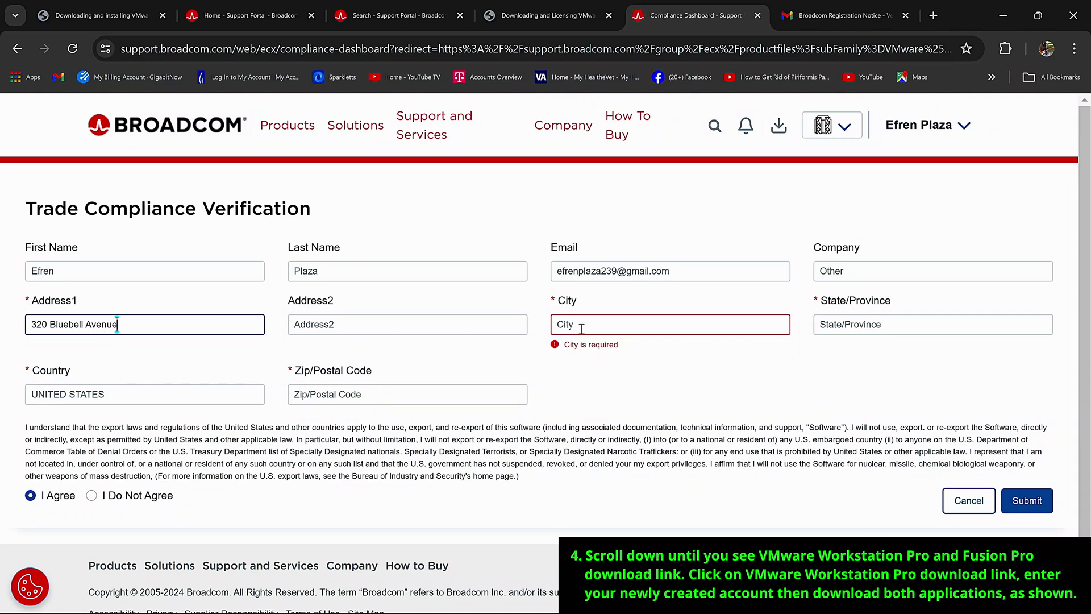
{"action": "left_click", "coordinate": [582, 329]}
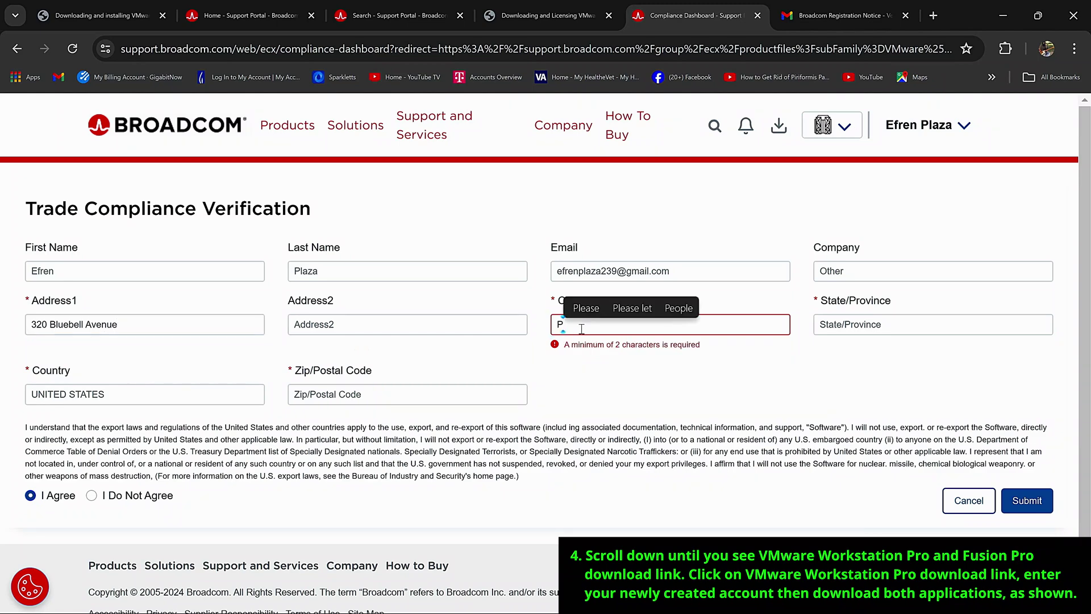
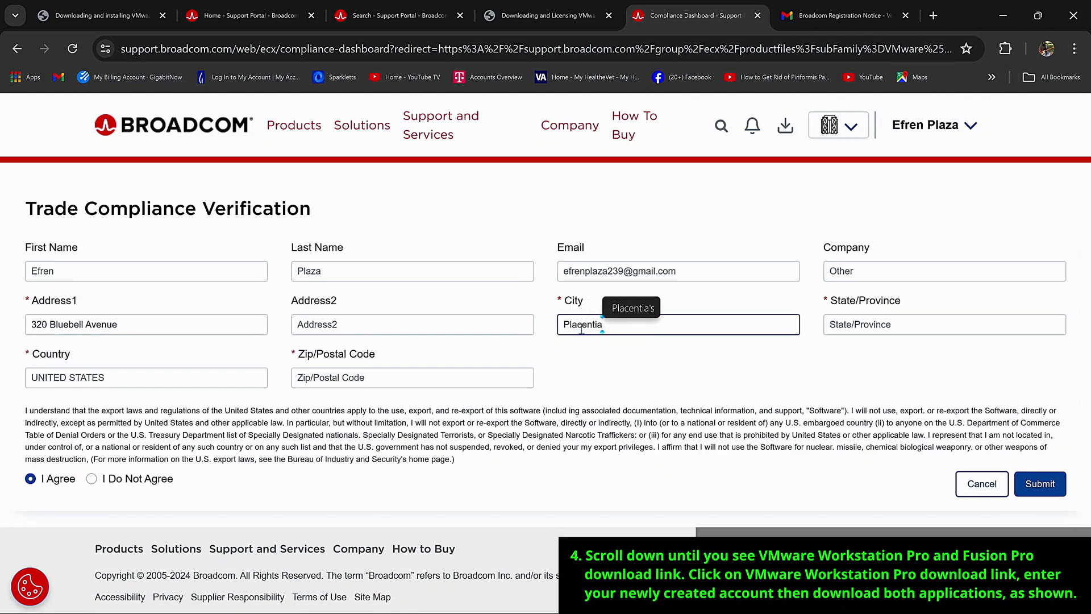
{"action": "key", "text": "Tab"}
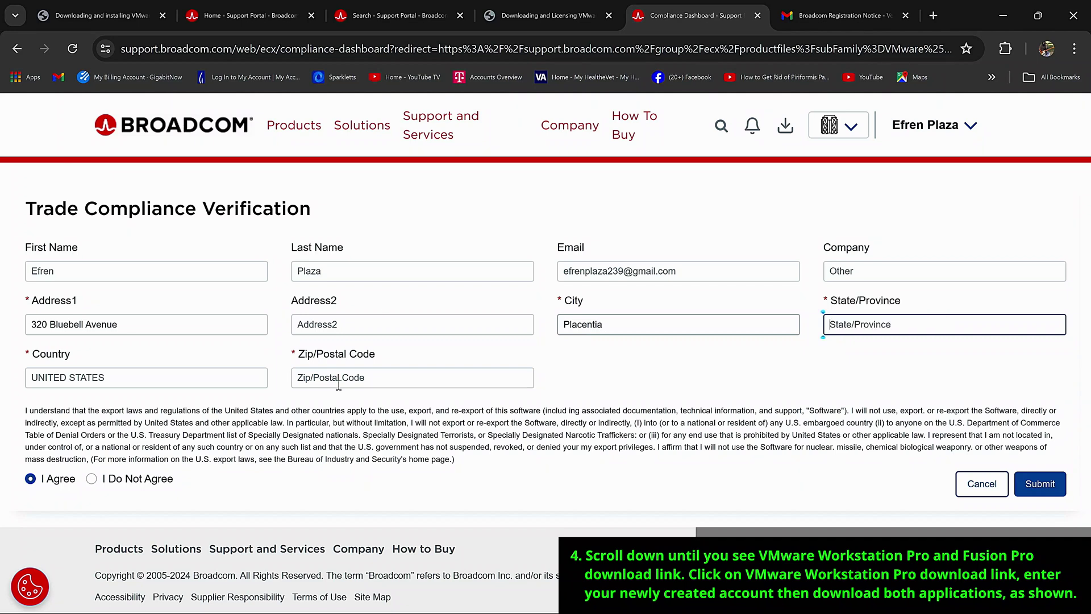
{"action": "key", "text": "Tab"}
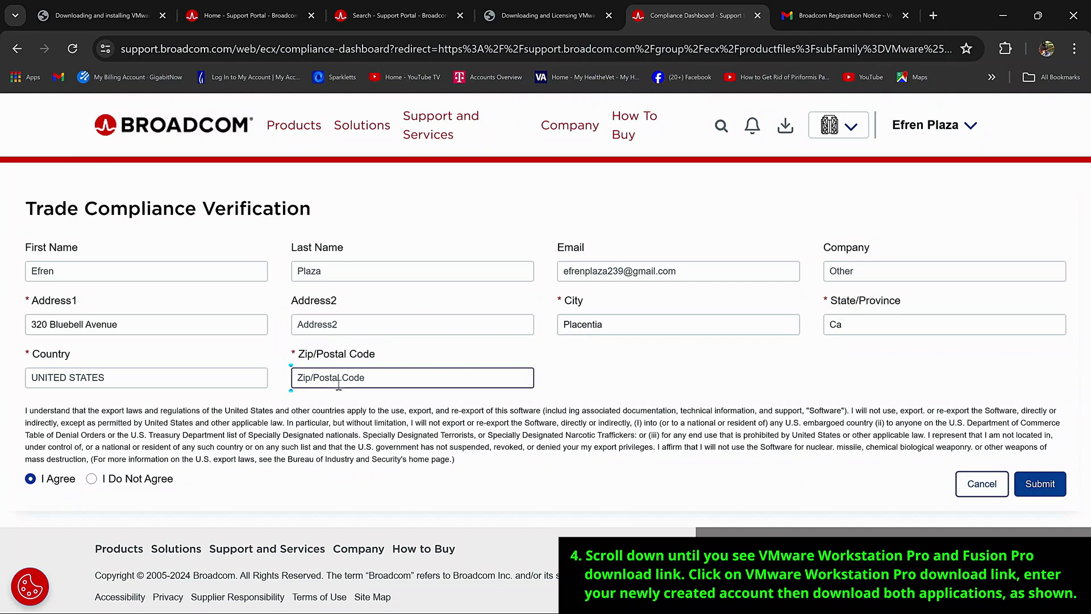
{"action": "left_click", "coordinate": [1039, 485]}
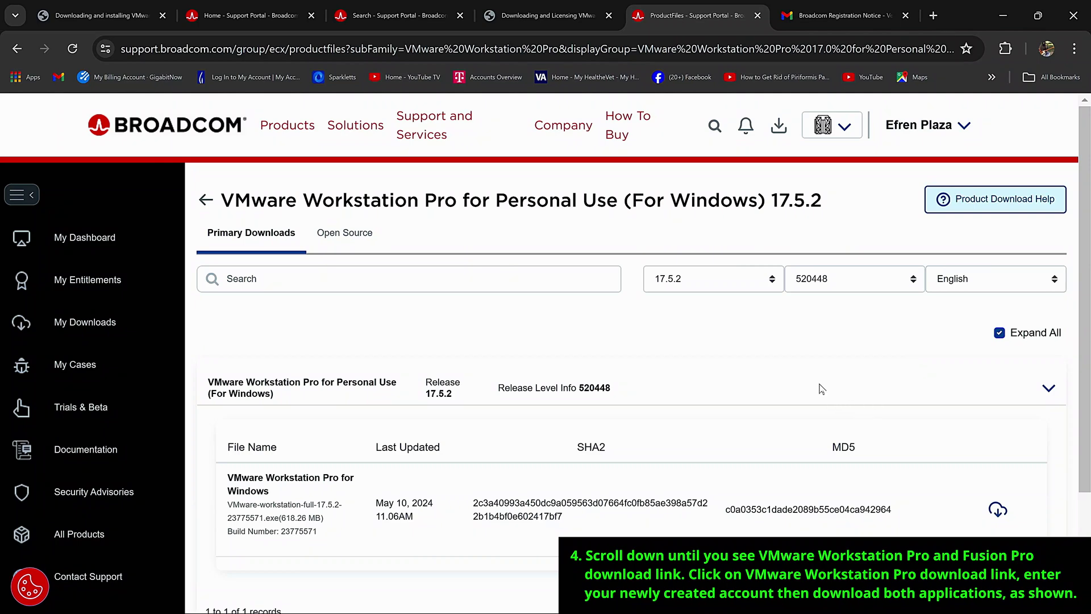
Step: Download VMware-workstation-full-17.5.2-23775571.exe (618 MB) from the 17.5.2 file row
{"action": "scroll", "coordinate": [824, 389], "scroll_direction": "down", "scroll_amount": 3}
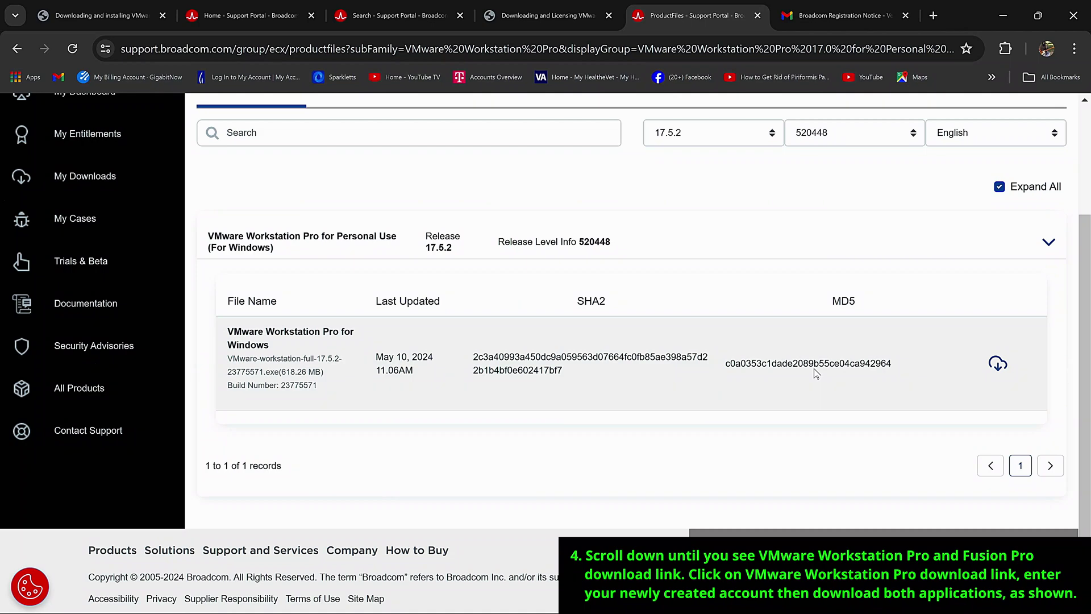
{"action": "scroll", "coordinate": [998, 364], "scroll_direction": "up", "scroll_amount": 3}
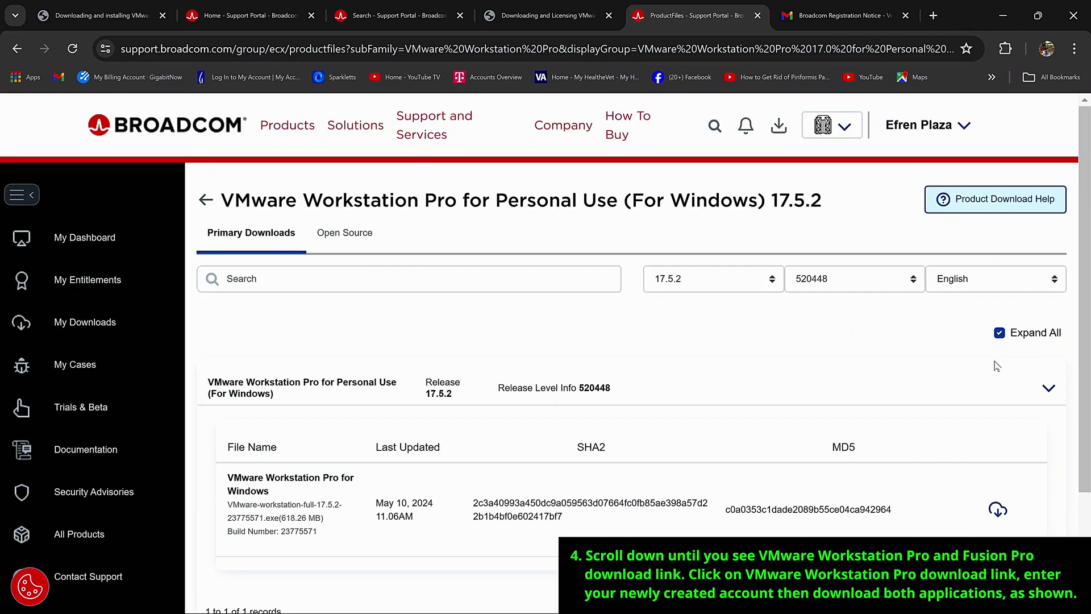
{"action": "scroll", "coordinate": [997, 366], "scroll_direction": "down", "scroll_amount": 3}
{"action": "left_click", "coordinate": [997, 363]}
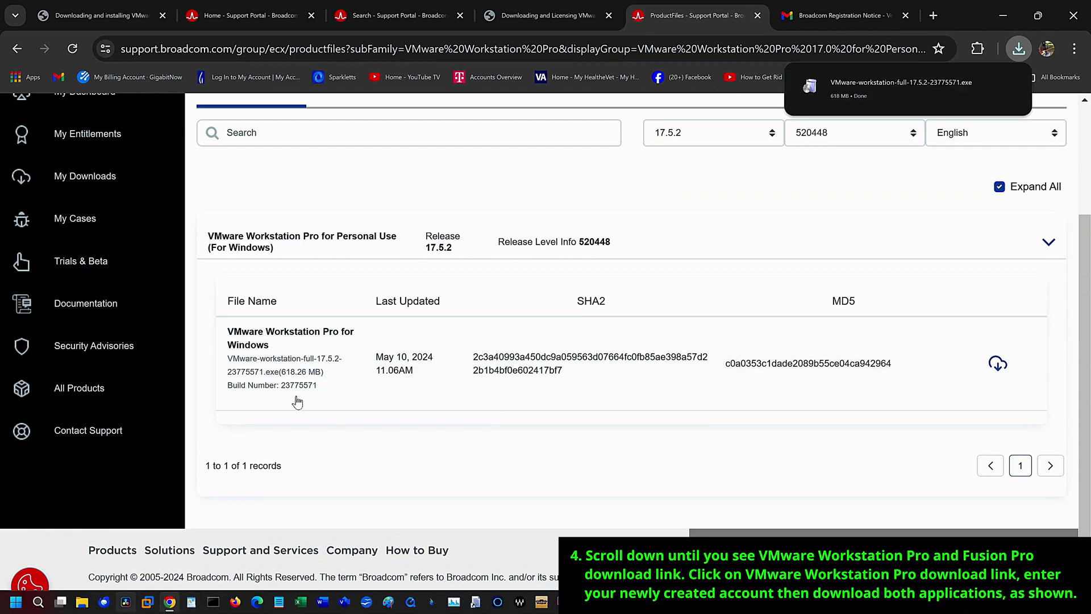
{"action": "left_click", "coordinate": [82, 602]}
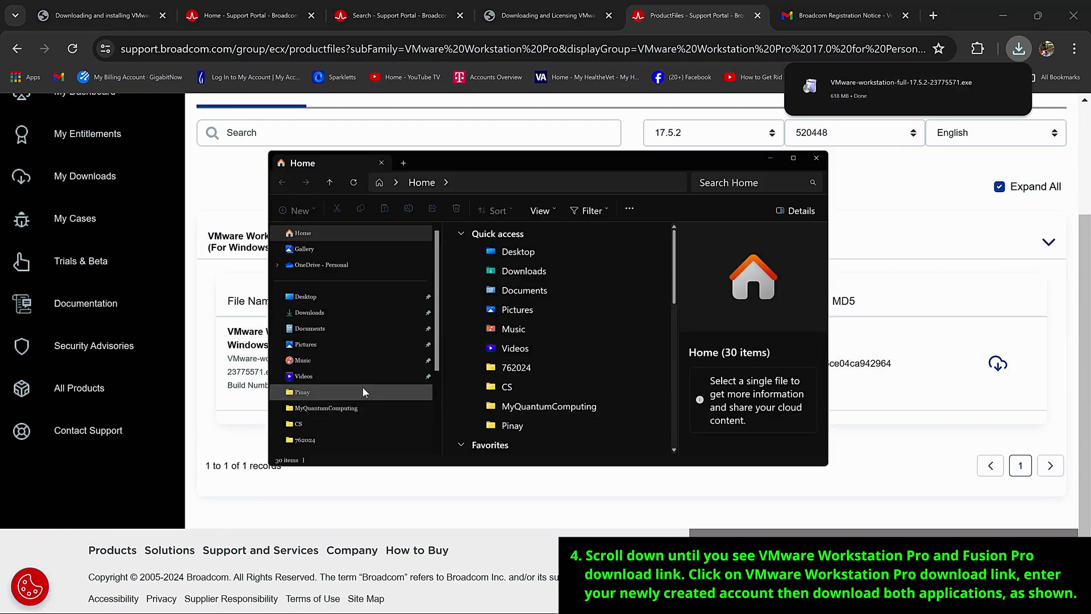
Step: Check Local Disk (C:) Downloads for the 17.5.2 installer, then close File Explorer
{"action": "scroll", "coordinate": [377, 328], "scroll_direction": "down", "scroll_amount": 3}
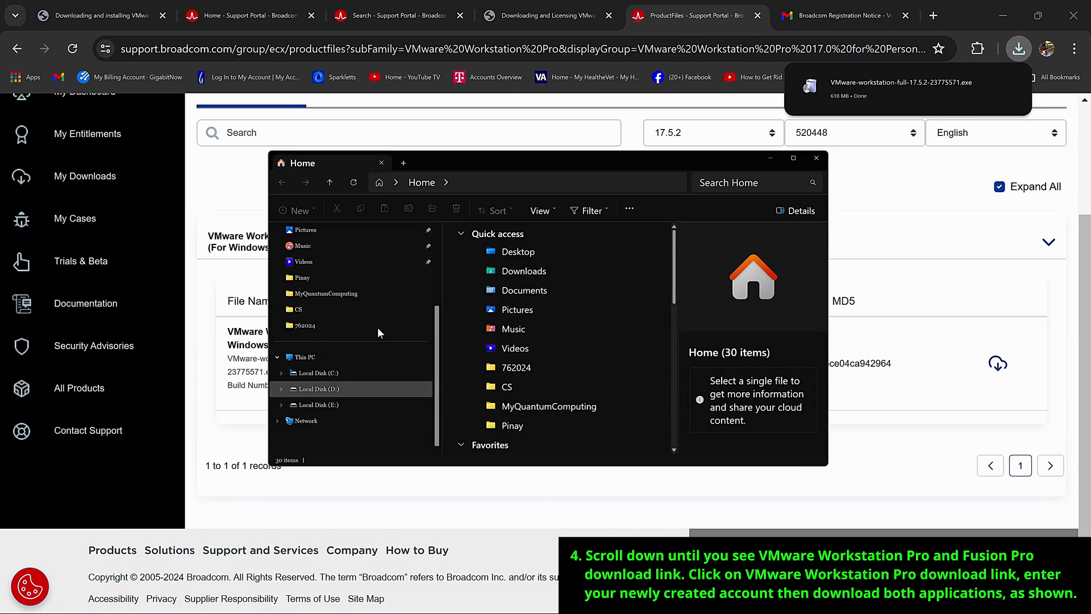
{"action": "left_click", "coordinate": [319, 373]}
{"action": "scroll", "coordinate": [352, 319], "scroll_direction": "up", "scroll_amount": 5}
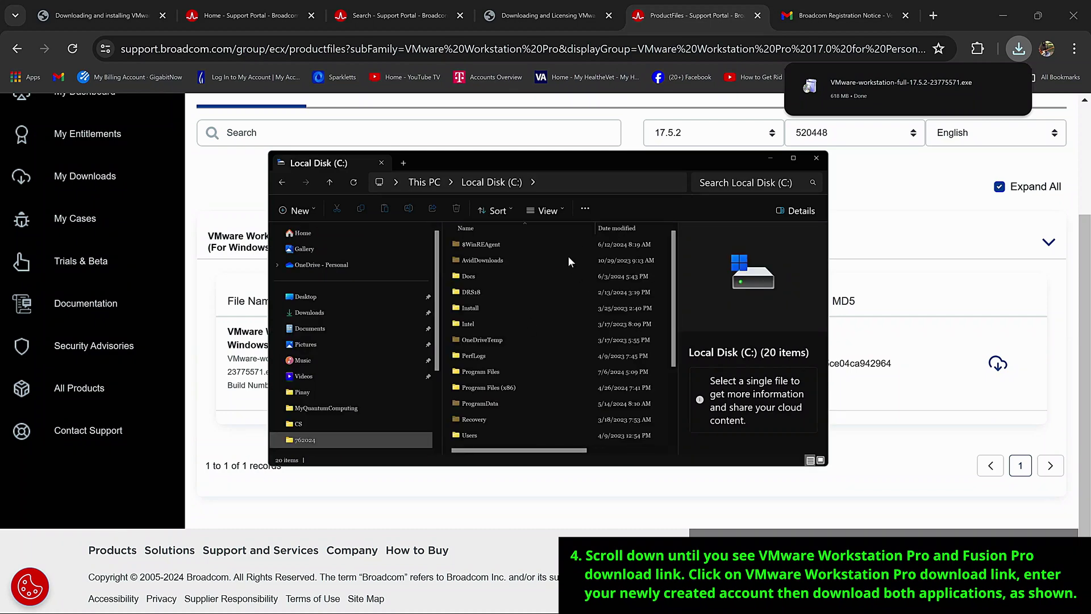
{"action": "left_click", "coordinate": [309, 312]}
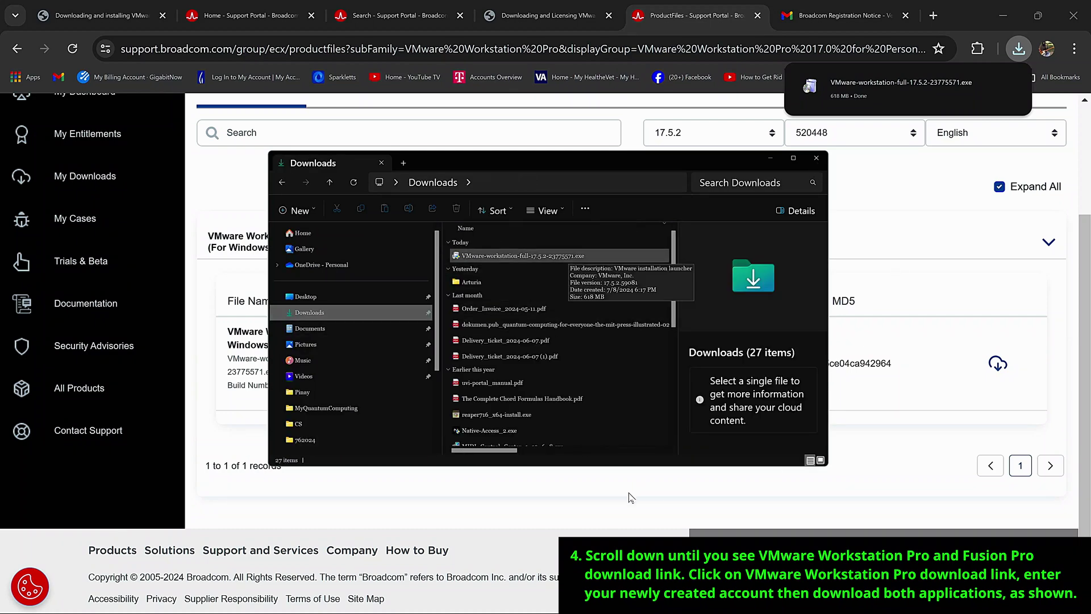
{"action": "key", "text": "alt+F4"}
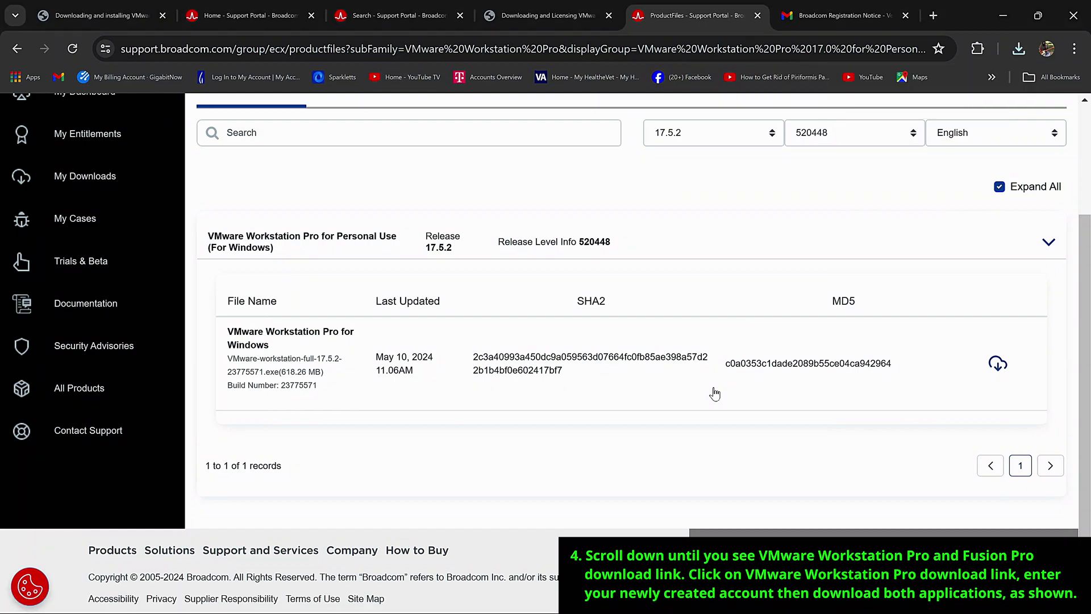
Step: From the KB article's Fusion Pro link, expand Fusion 13 Pro for Personal Use and open 13.5.2
{"action": "scroll", "coordinate": [710, 393], "scroll_direction": "up", "scroll_amount": 3}
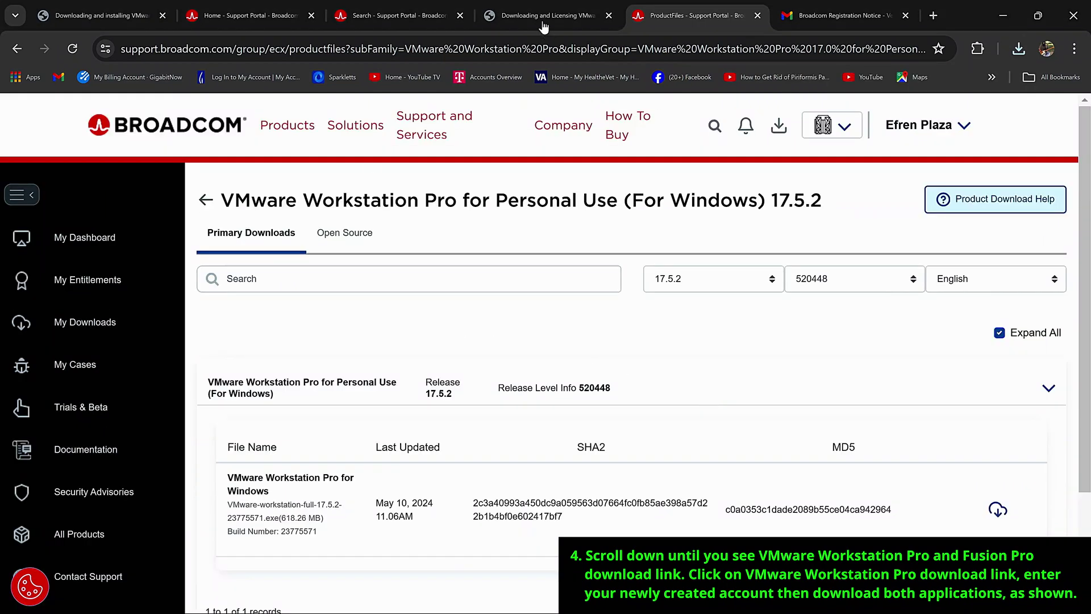
{"action": "key", "text": "ctrl+shift+Tab"}
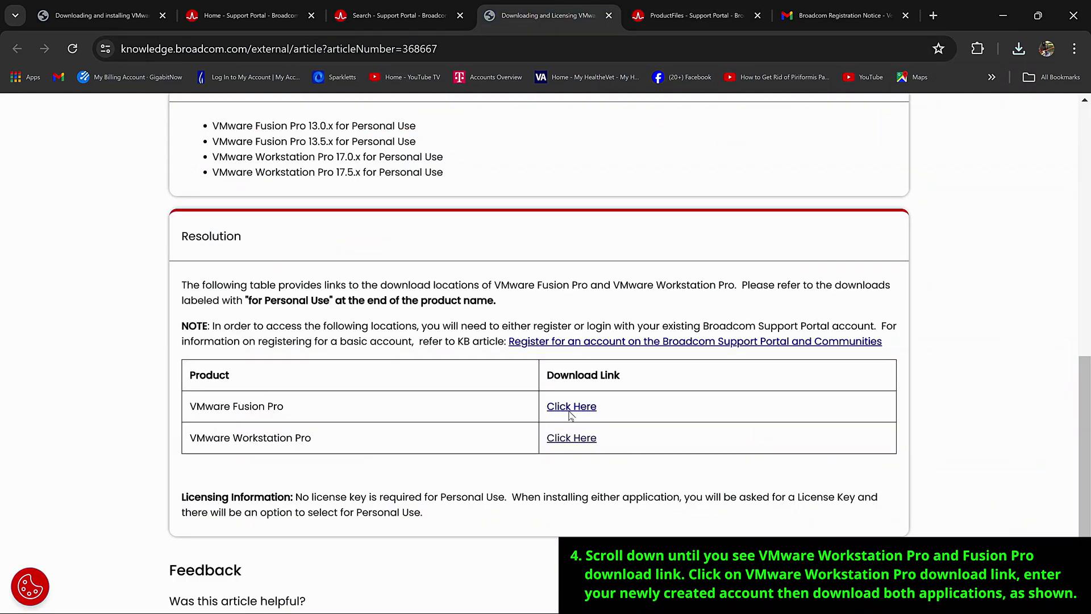
{"action": "left_click", "coordinate": [570, 413]}
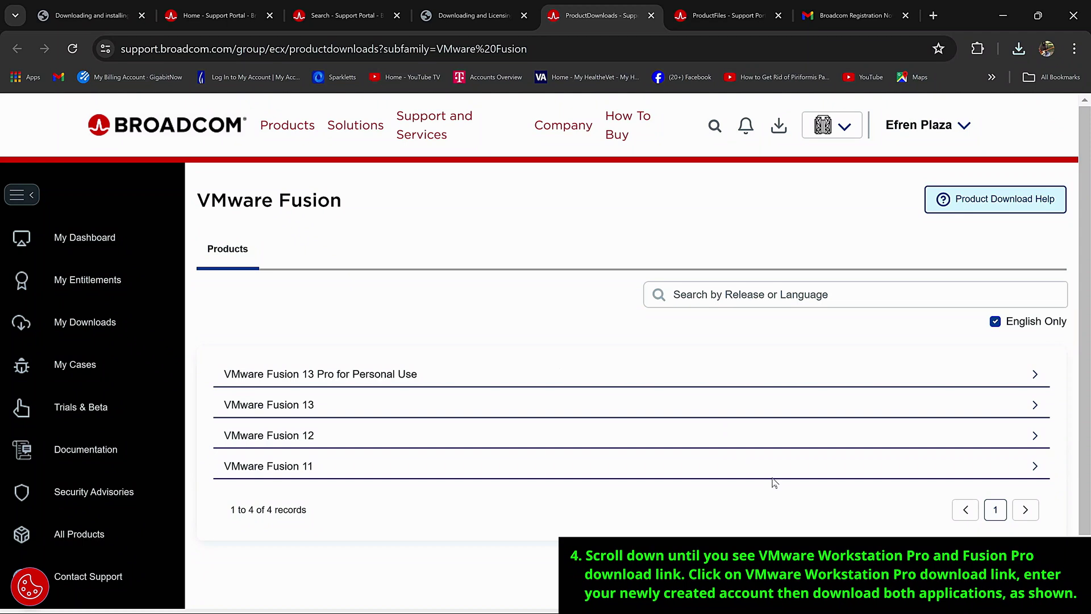
{"action": "left_click", "coordinate": [527, 370]}
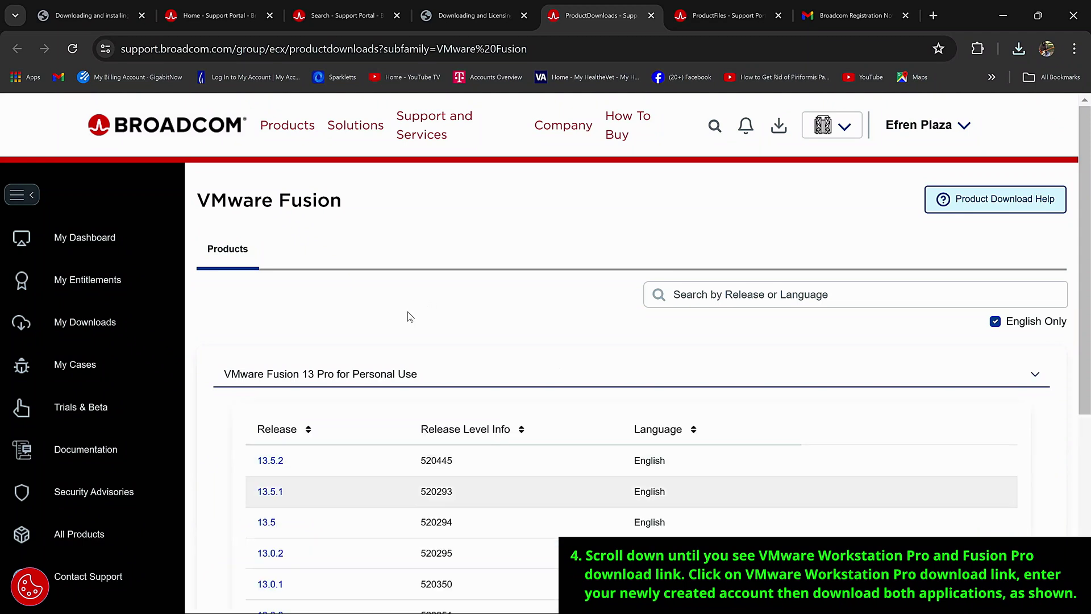
{"action": "scroll", "coordinate": [407, 311], "scroll_direction": "down", "scroll_amount": 3}
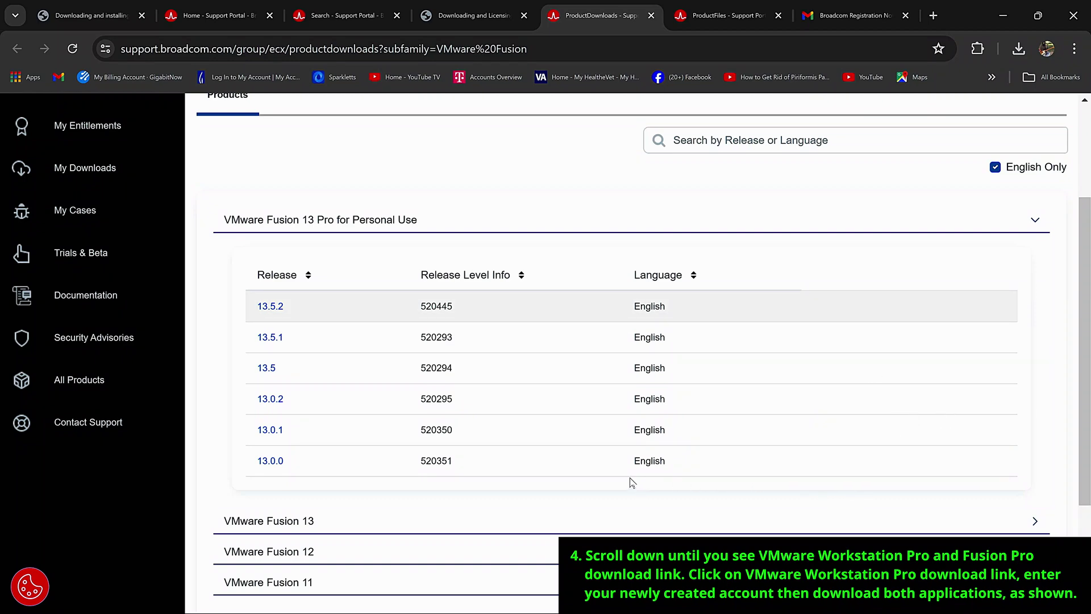
{"action": "scroll", "coordinate": [275, 310], "scroll_direction": "down", "scroll_amount": 3}
{"action": "scroll", "coordinate": [275, 310], "scroll_direction": "up", "scroll_amount": 3}
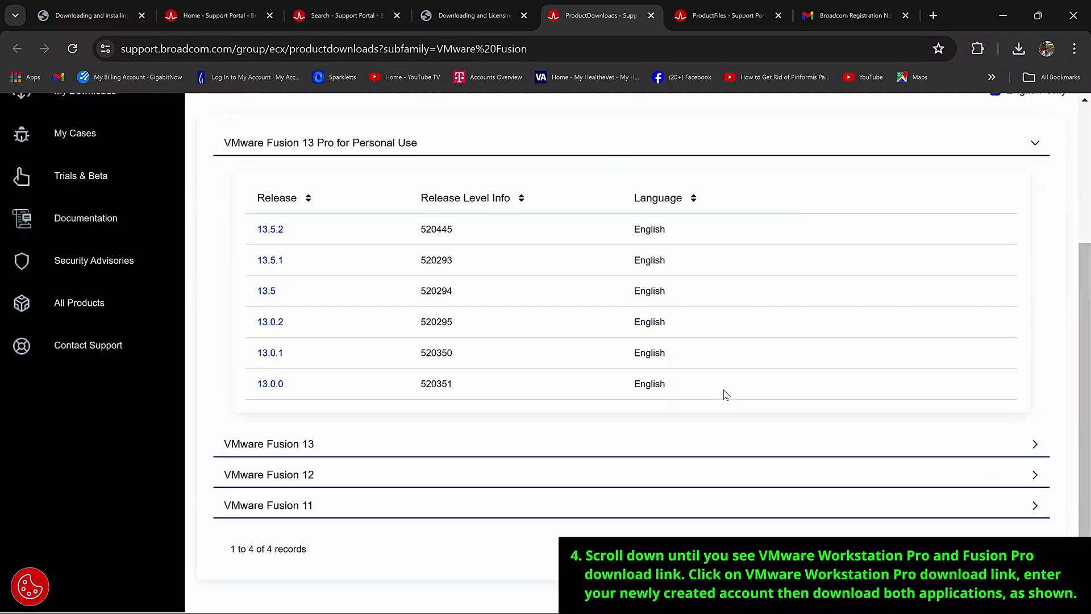
{"action": "left_click", "coordinate": [276, 310]}
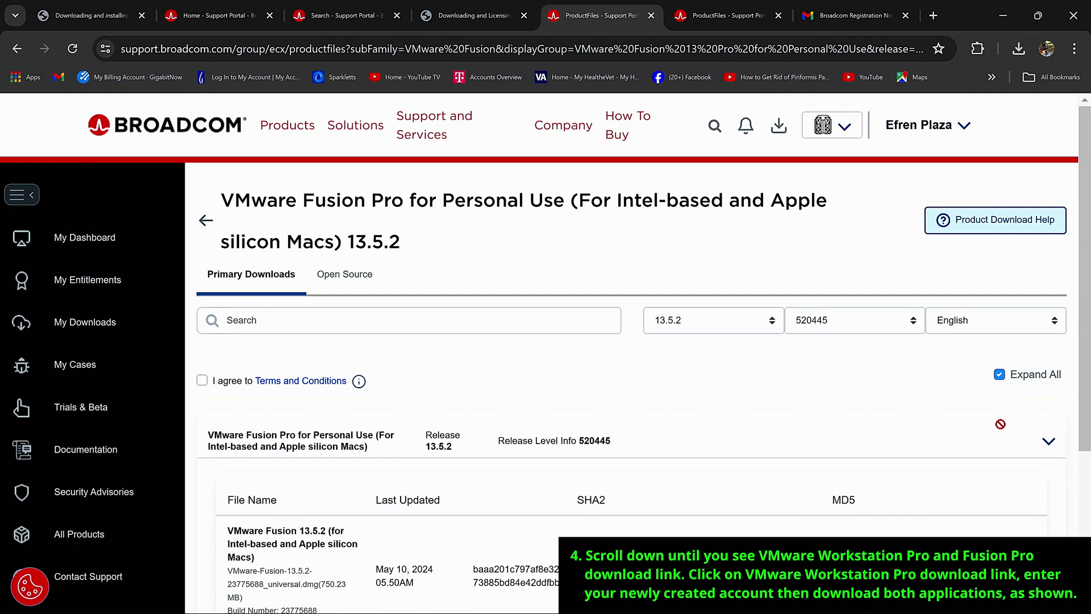
Step: Accept the terms and download the 750 MB Fusion 13.5.2 universal .dmg
{"action": "scroll", "coordinate": [1002, 426], "scroll_direction": "down", "scroll_amount": 3}
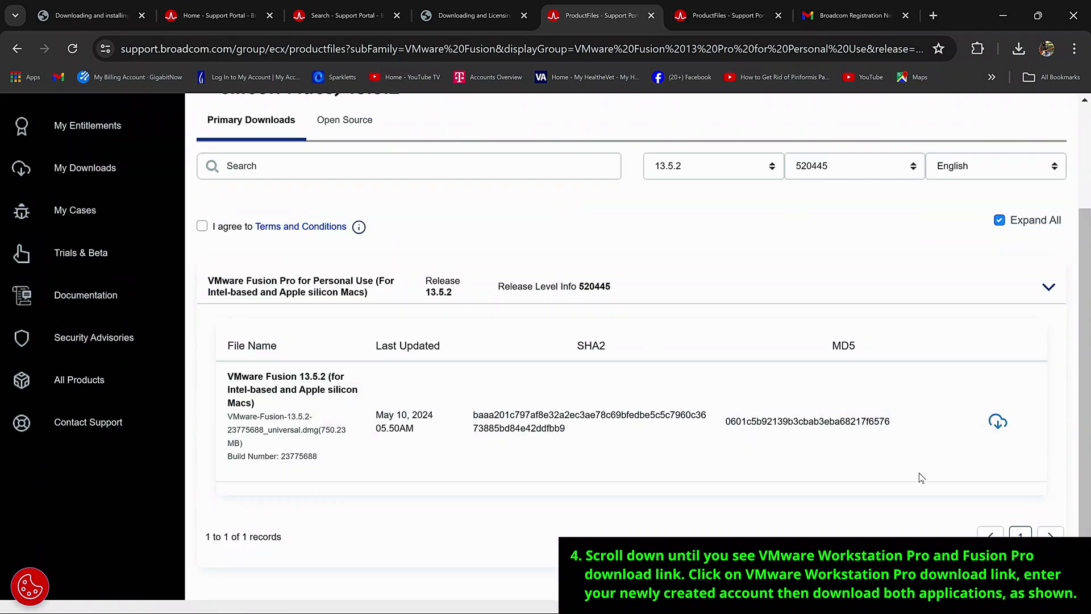
{"action": "left_click", "coordinate": [202, 226]}
{"action": "left_click", "coordinate": [998, 421]}
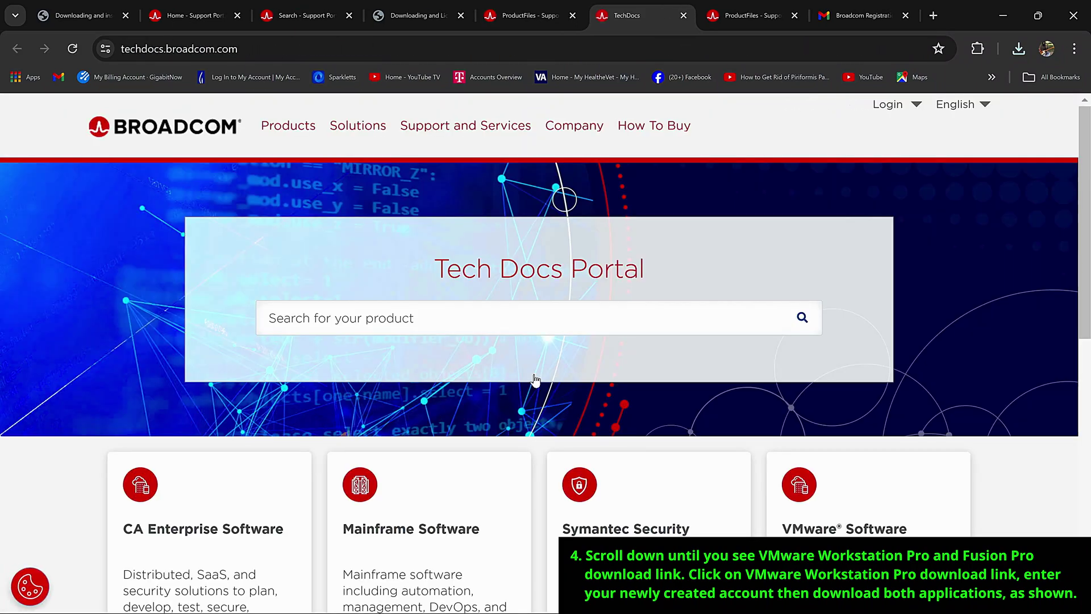
Step: Browse the Tech Docs Portal product areas, return to the Fusion page, and open File Explorer at Home
{"action": "scroll", "coordinate": [534, 380], "scroll_direction": "down", "scroll_amount": 4}
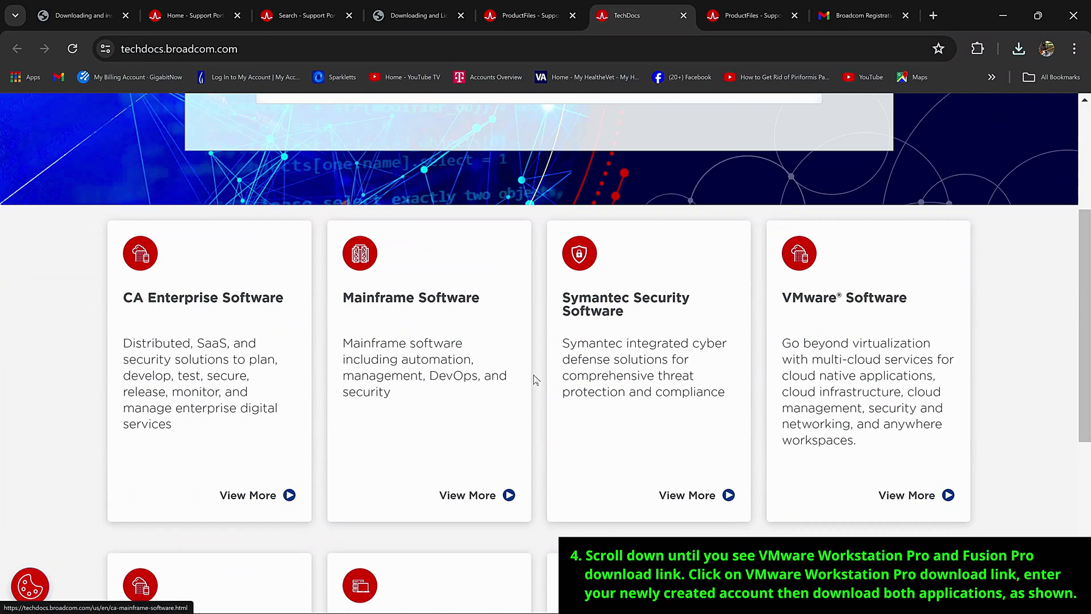
{"action": "scroll", "coordinate": [534, 380], "scroll_direction": "down", "scroll_amount": 1}
{"action": "scroll", "coordinate": [699, 324], "scroll_direction": "down", "scroll_amount": 4}
{"action": "scroll", "coordinate": [699, 324], "scroll_direction": "up", "scroll_amount": 8}
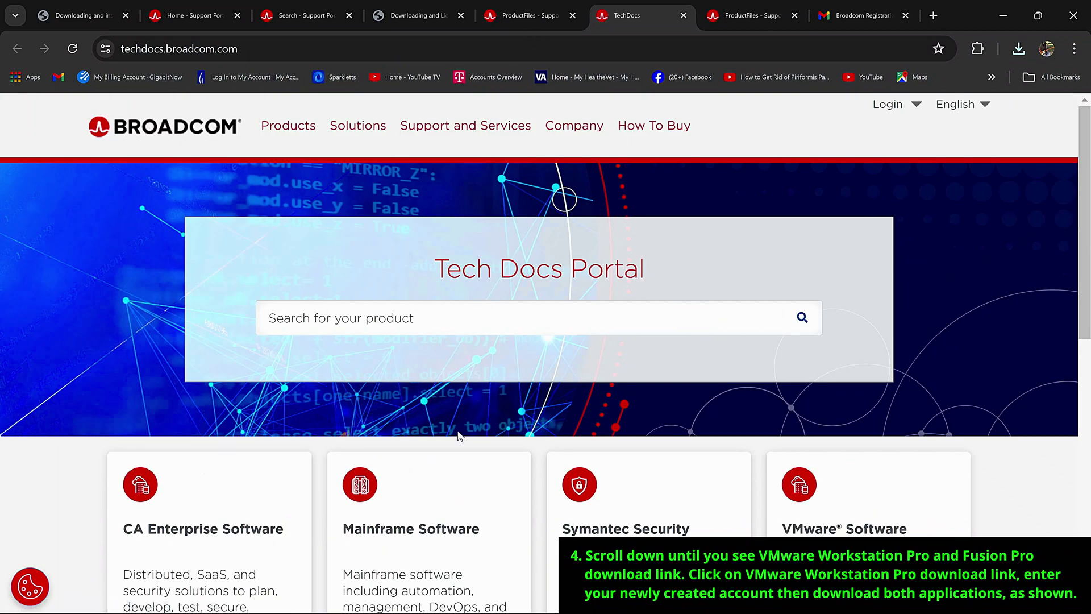
{"action": "left_click", "coordinate": [519, 17]}
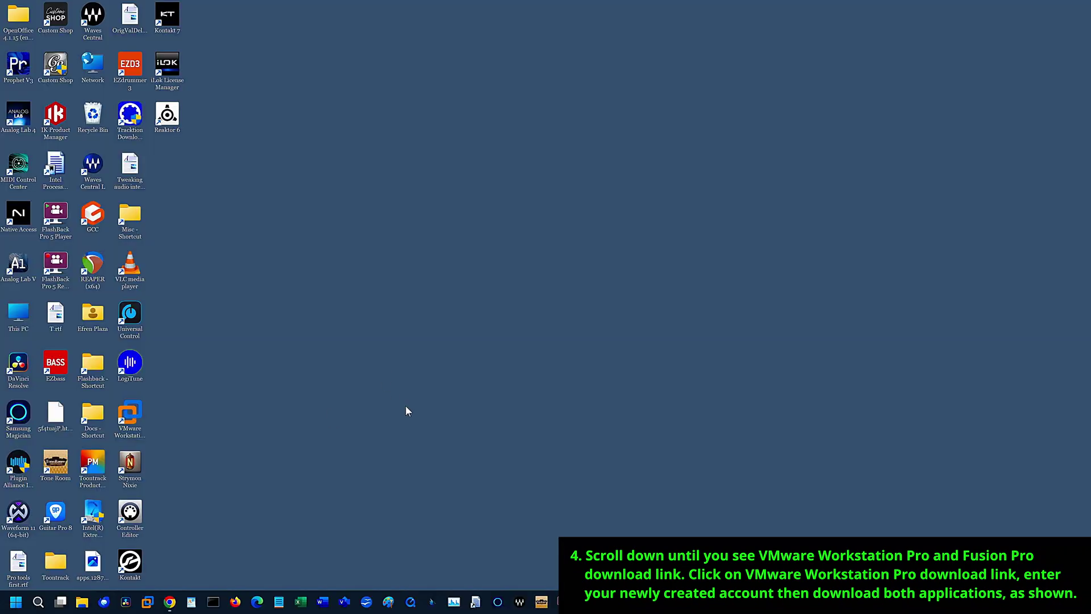
{"action": "left_click", "coordinate": [82, 602]}
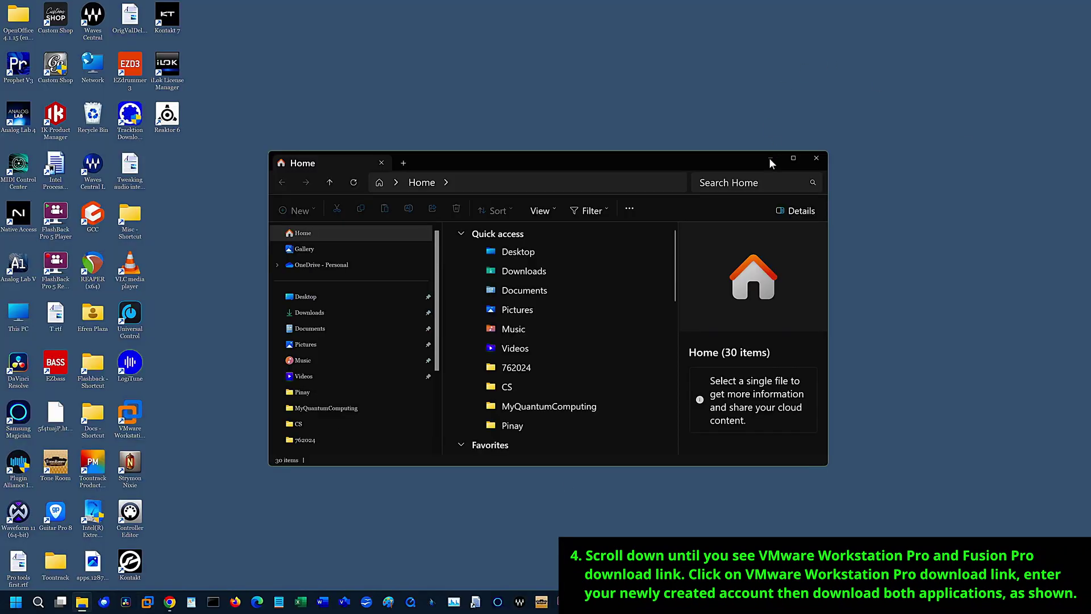